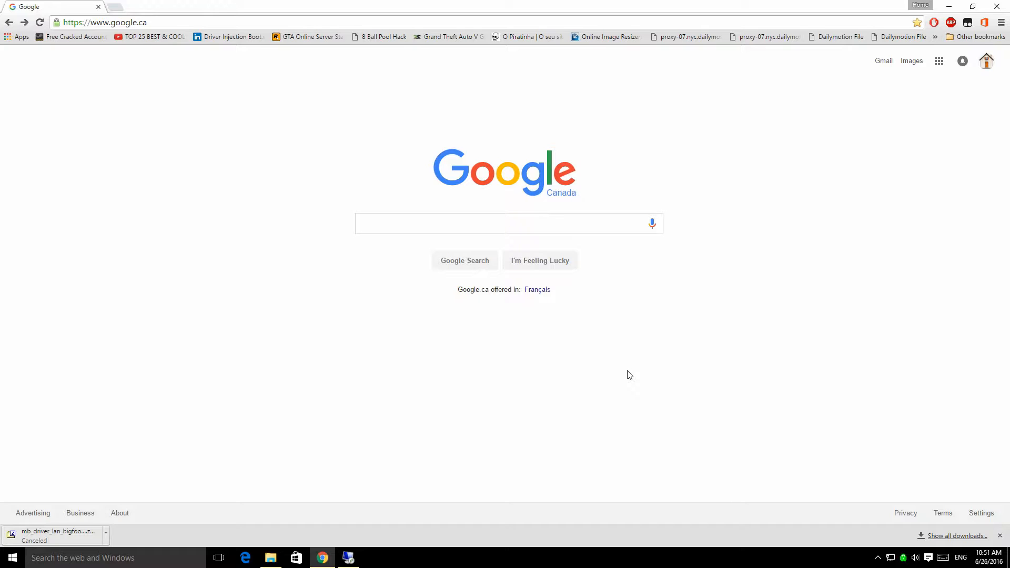
Step: Search Google for "gigabyte", then open the support downloads page on the GIGABYTE Canada website
left_click(568, 232)
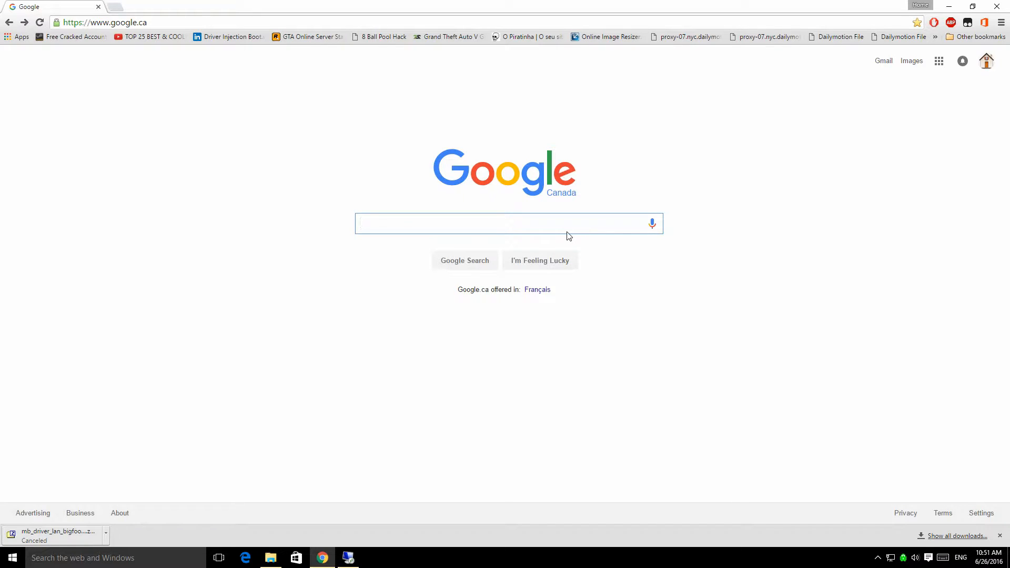
type("gigabyte")
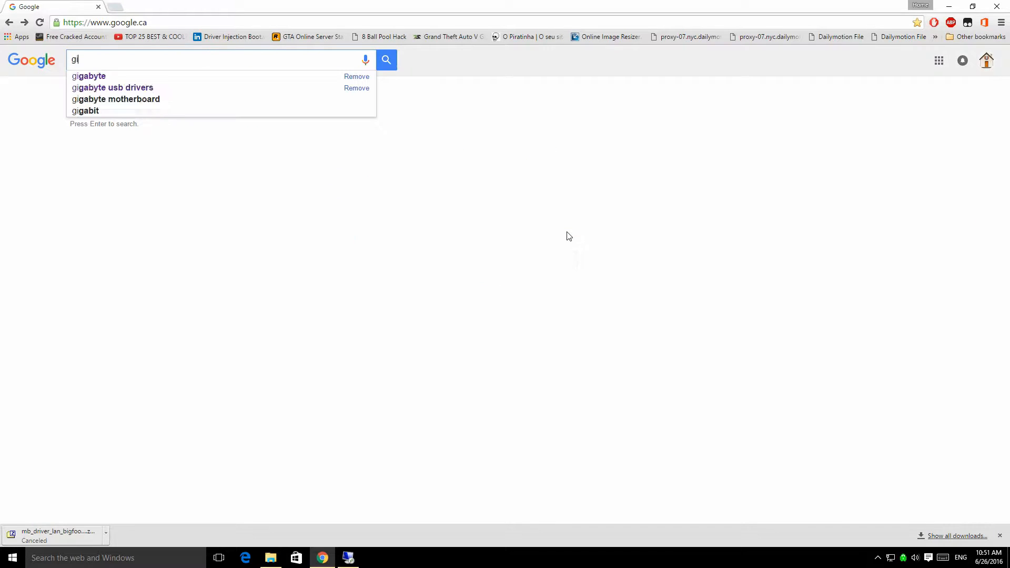
key("Return")
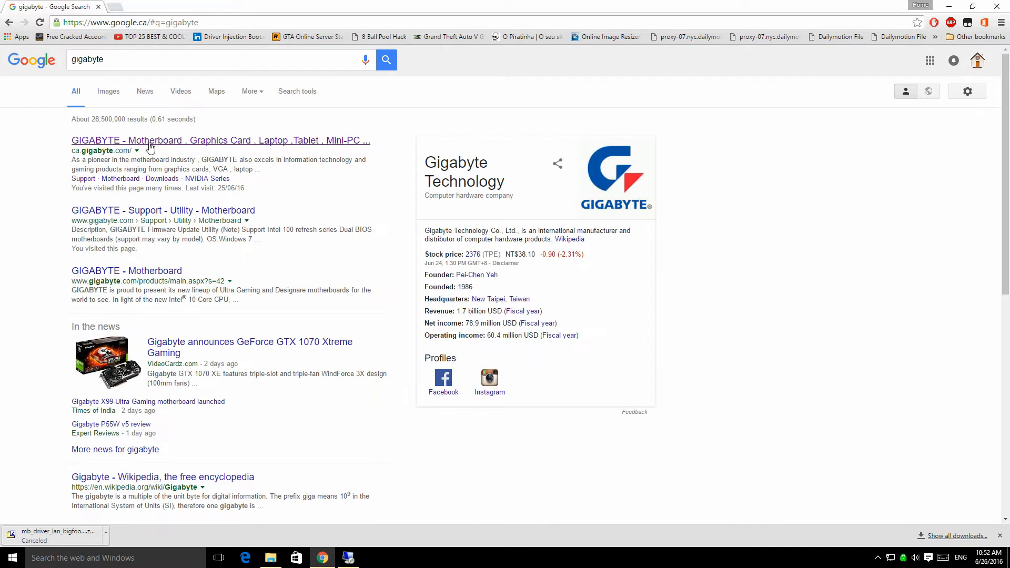
left_click(185, 142)
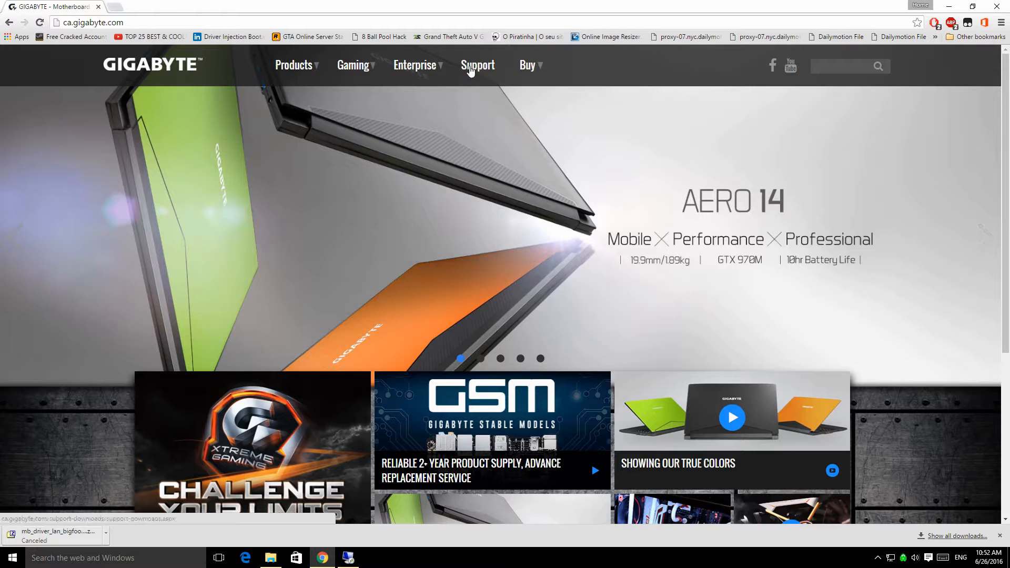
left_click(472, 65)
left_click(158, 117)
Step: Search the downloads by product category for Motherboard, Socket 1150, Intel Z97, model GA-Z97X-Gaming 5
left_click(361, 193)
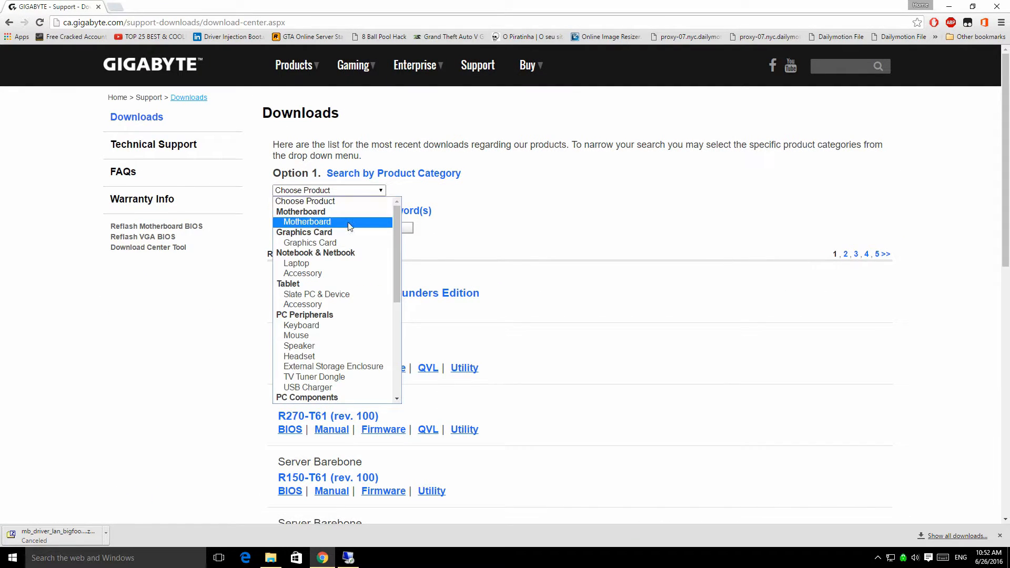
left_click(310, 221)
left_click(429, 191)
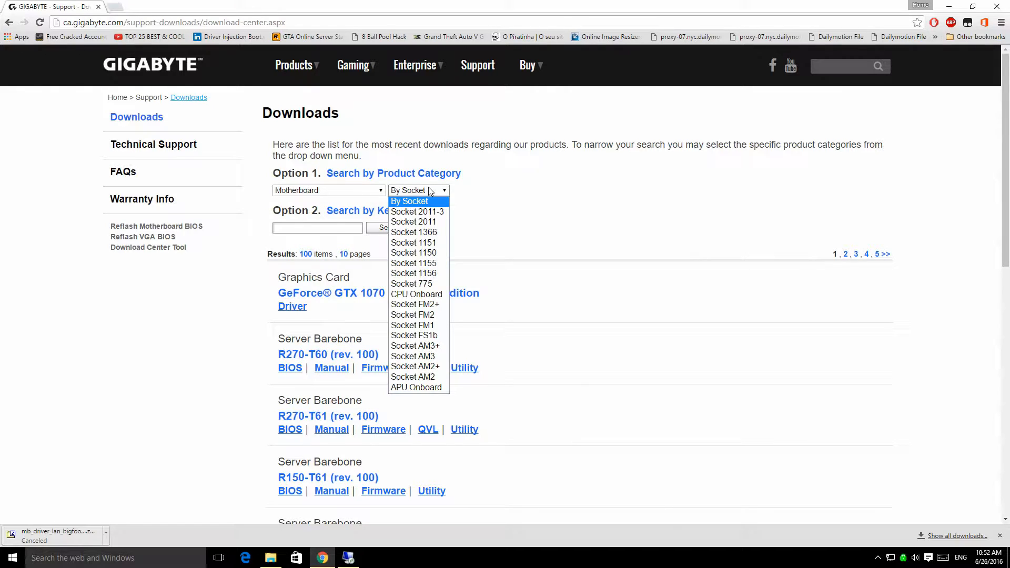
left_click(433, 253)
left_click(477, 193)
left_click(482, 213)
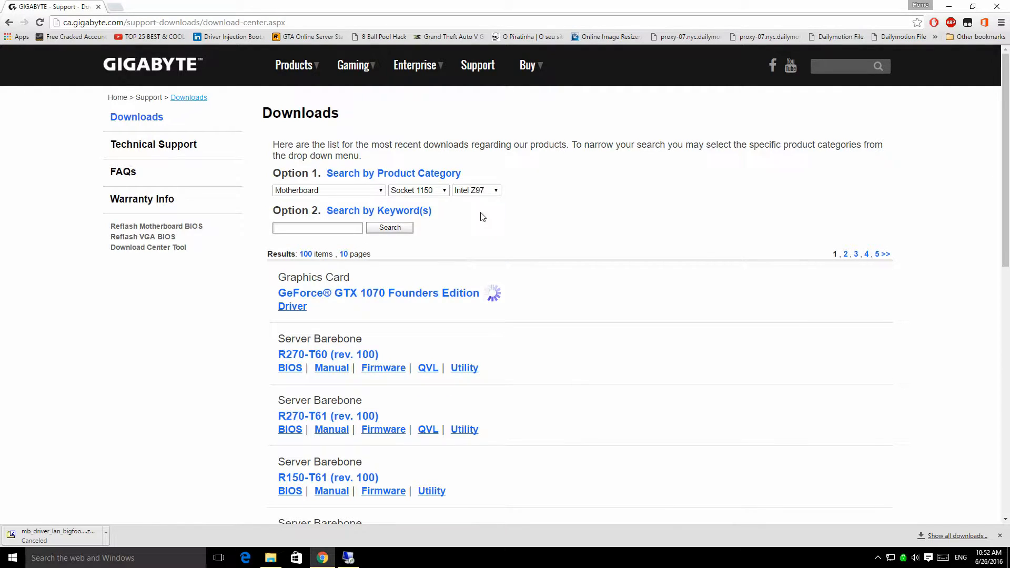
left_click(562, 190)
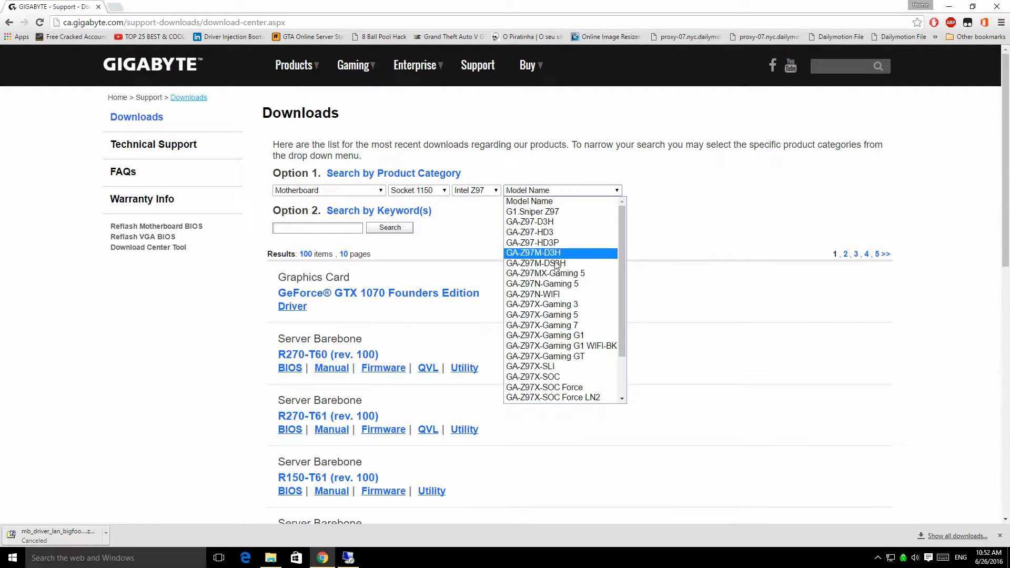
left_click(565, 315)
left_click(651, 191)
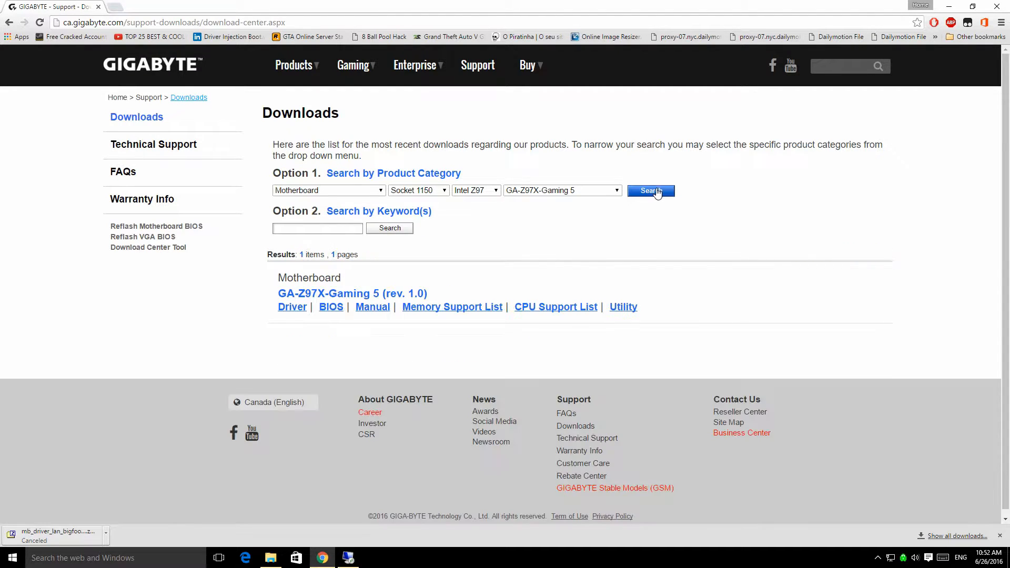
Step: Open the GA-Z97X-Gaming 5 (rev. 1.0) support downloads and list the drivers for Windows 10 64bit
left_click(403, 293)
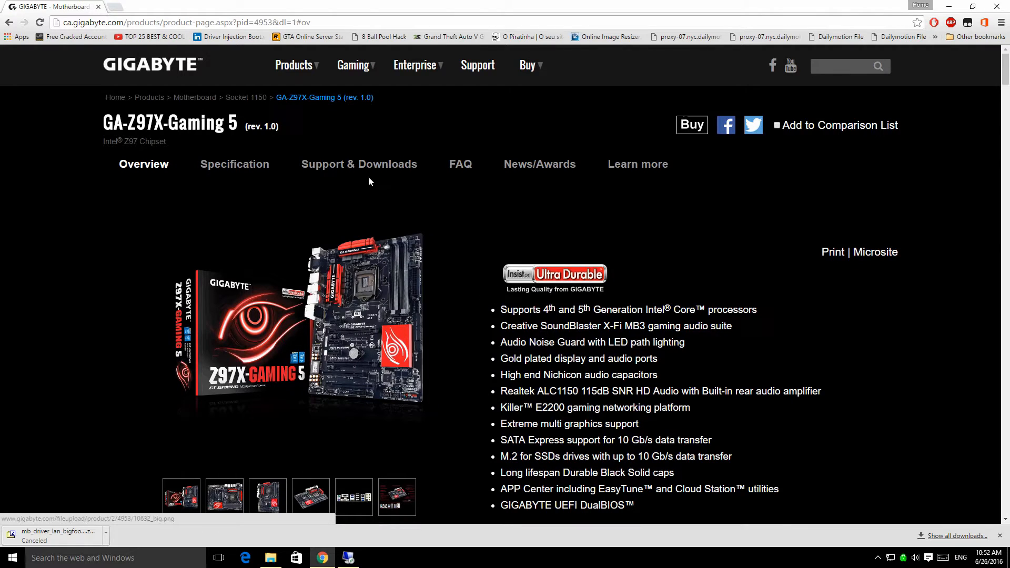
left_click(358, 168)
left_click(215, 220)
left_click(215, 221)
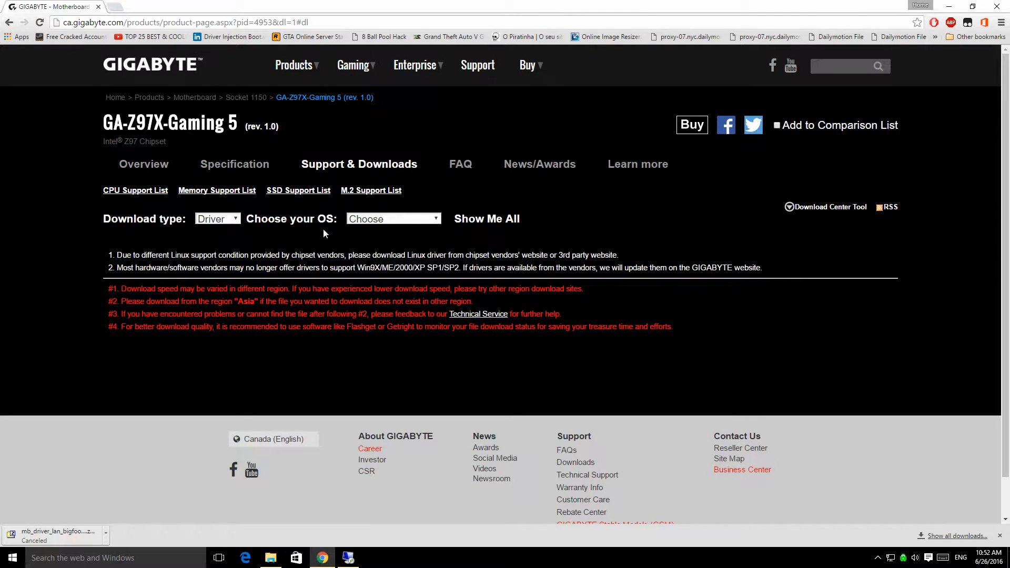
left_click(388, 222)
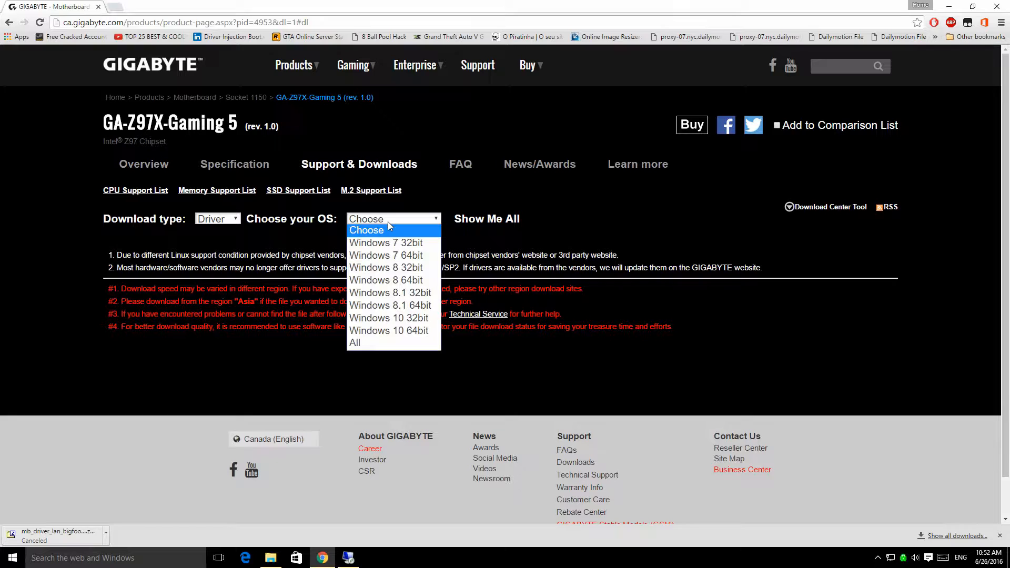
left_click(385, 331)
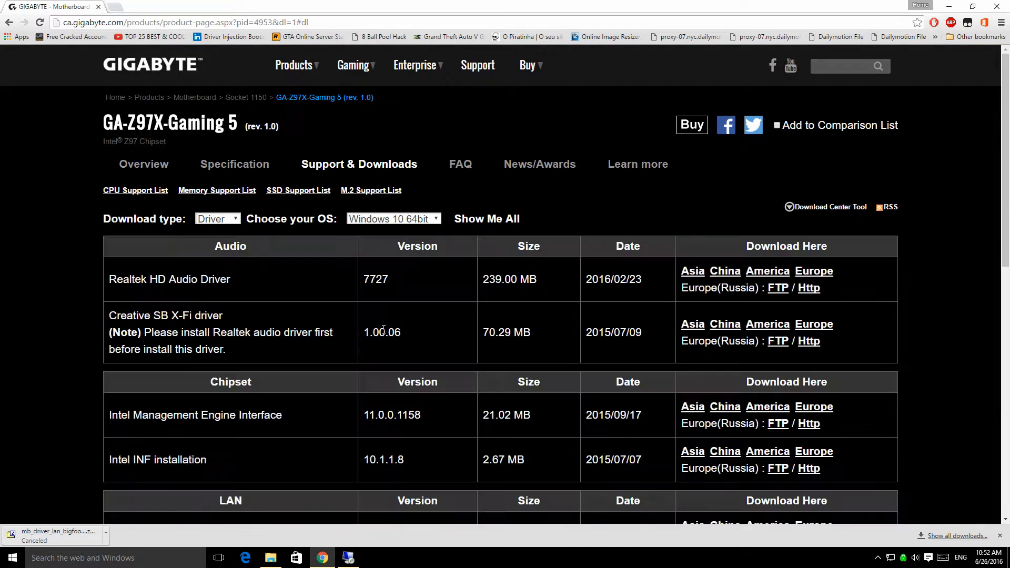
Step: Locate the BigFoot LAN driver in the LAN section of the driver list
scroll(383, 329, "down", 4)
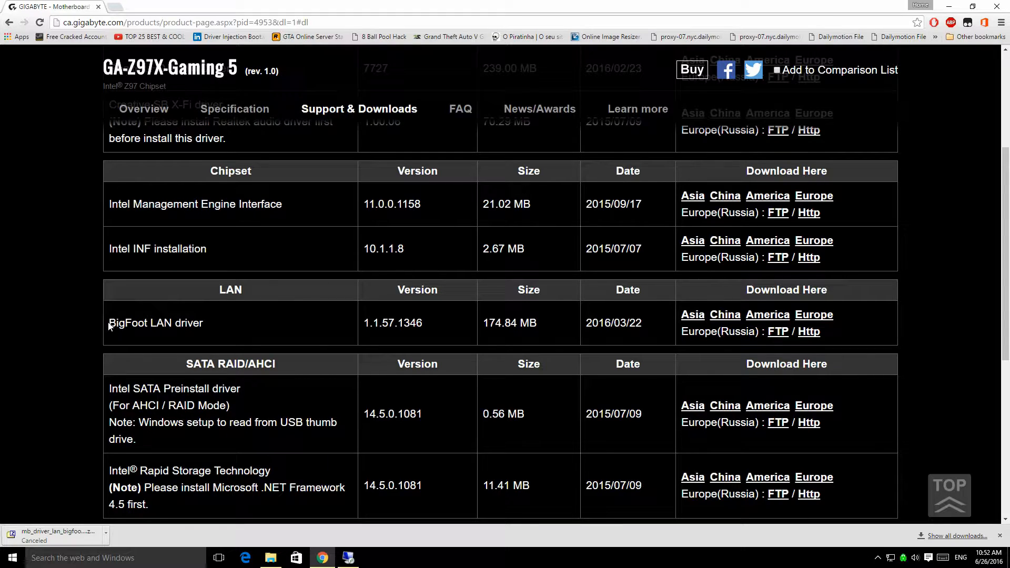
left_click_drag(115, 322, 204, 317)
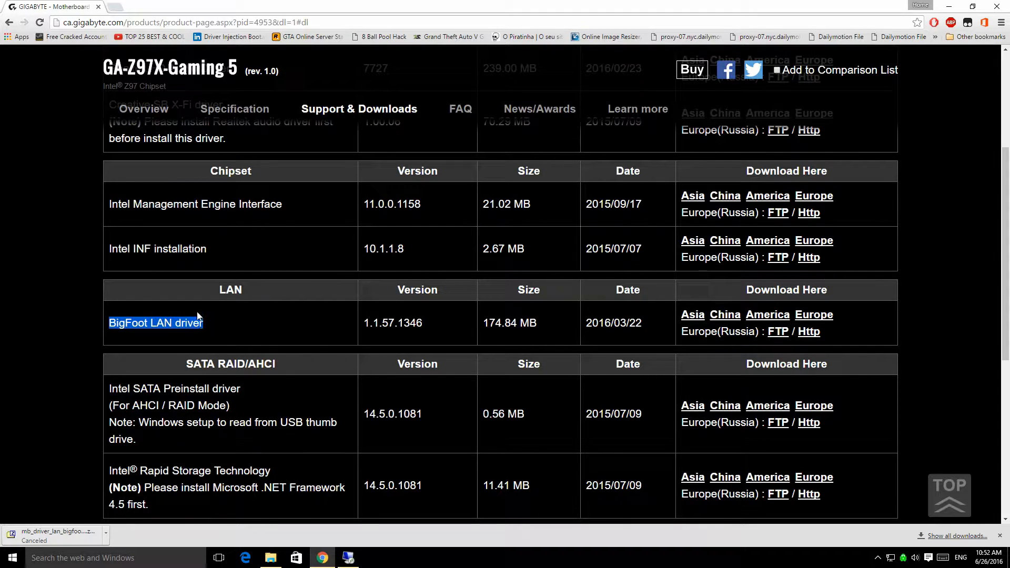
left_click(653, 343)
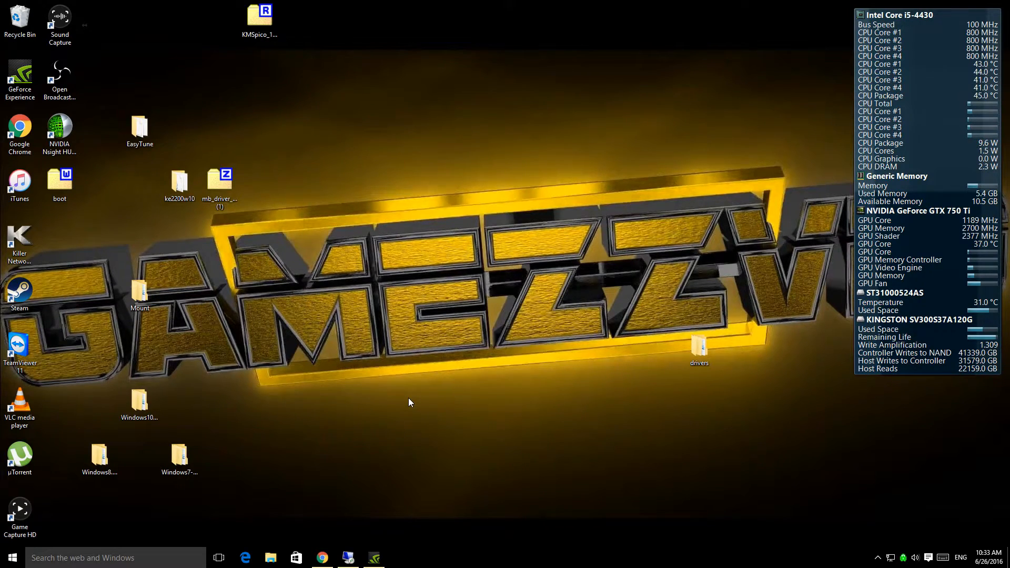
Step: Switch to the remote server session and examine the Production folder inside the desktop's drivers Gigabyte folder
left_click(349, 556)
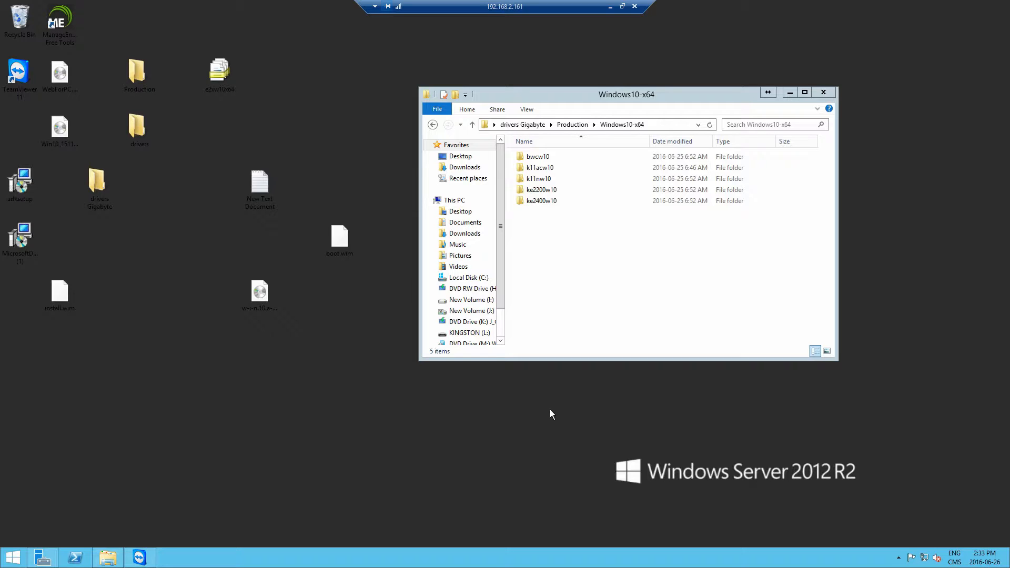
left_click(824, 92)
double_click(134, 140)
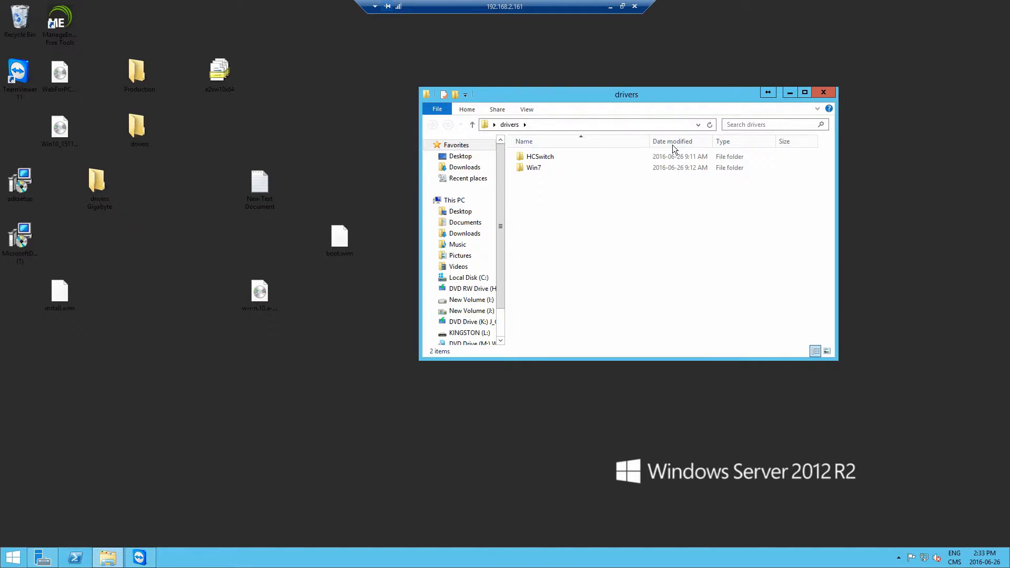
left_click(823, 92)
double_click(97, 189)
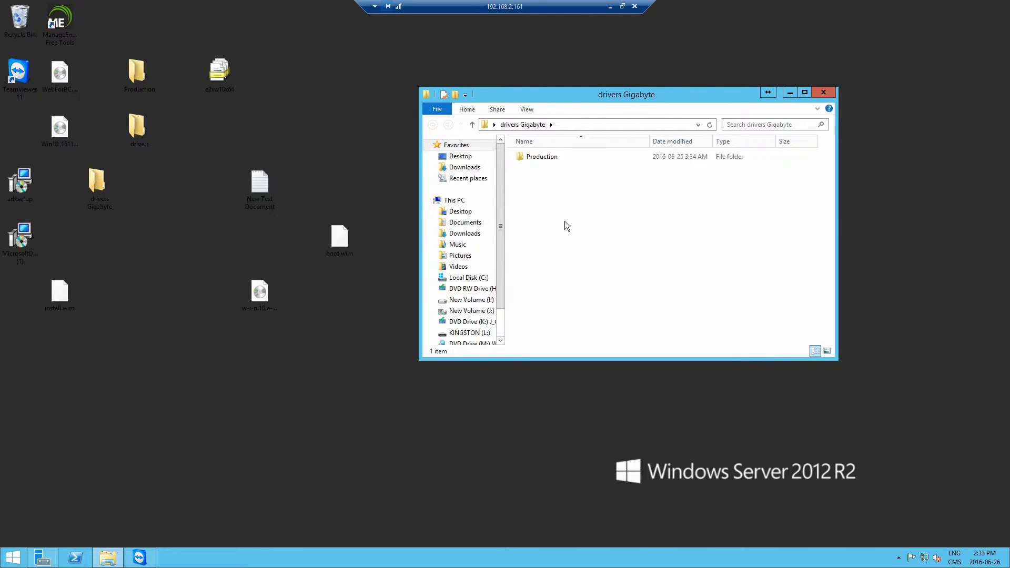
double_click(542, 157)
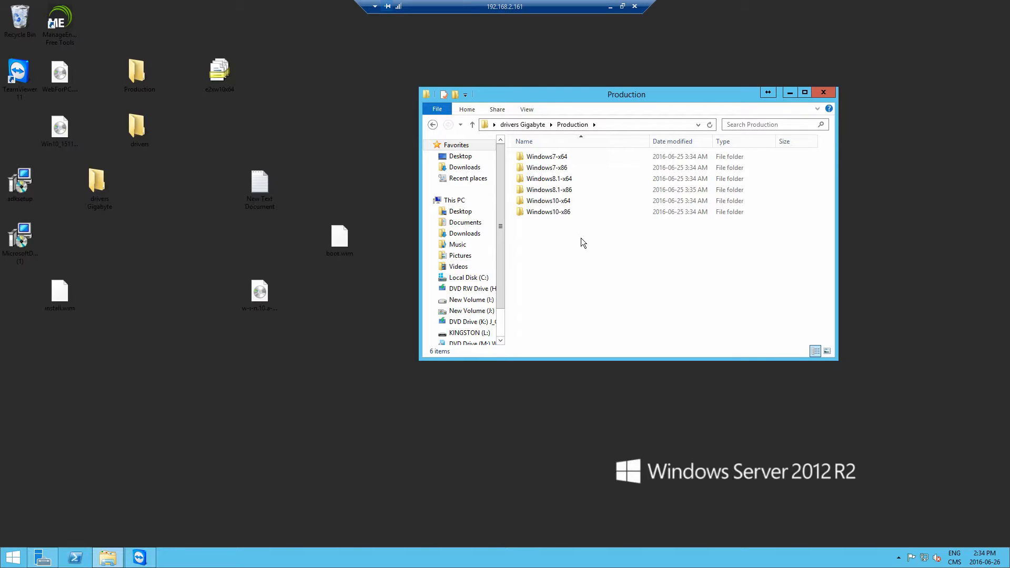
left_click(790, 95)
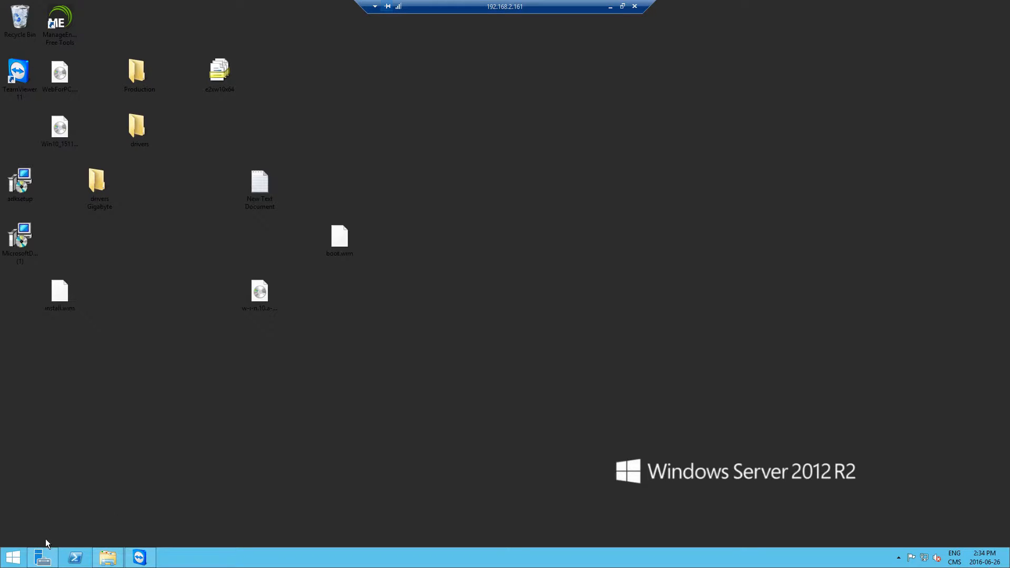
Step: Launch Windows Deployment Services from Server Manager and show its console maximized
left_click(45, 561)
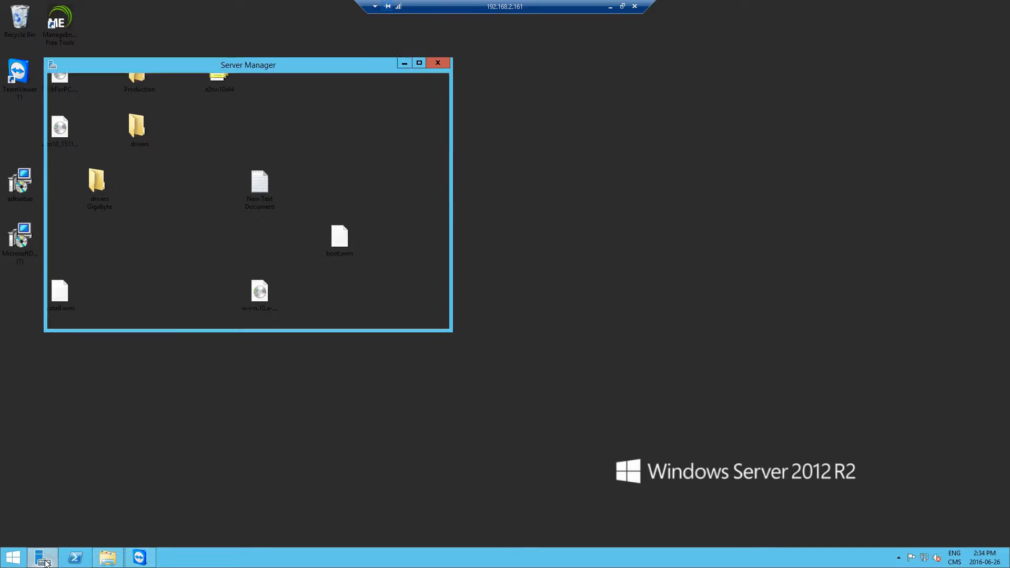
double_click(330, 68)
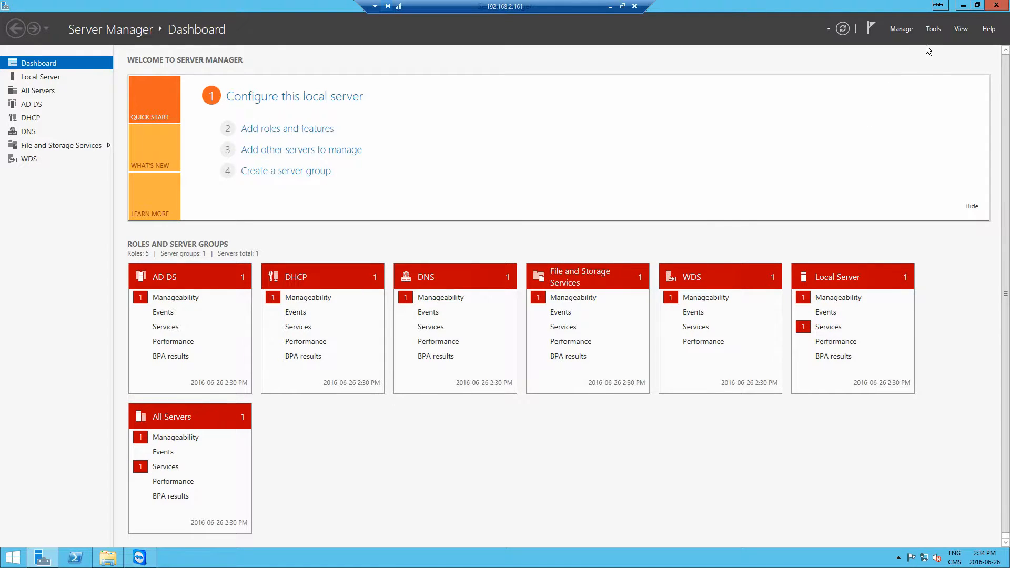
left_click(932, 30)
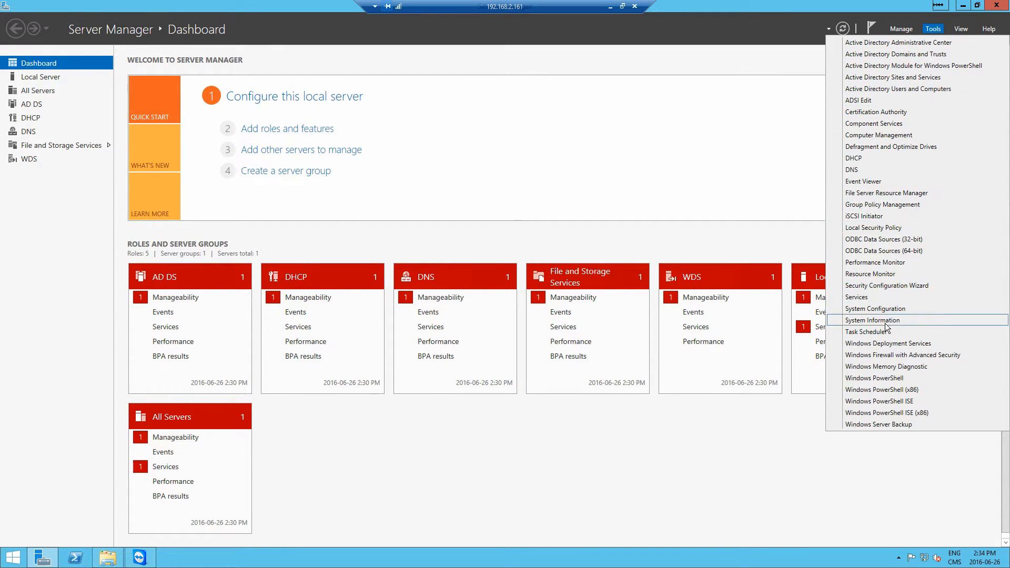
left_click(895, 345)
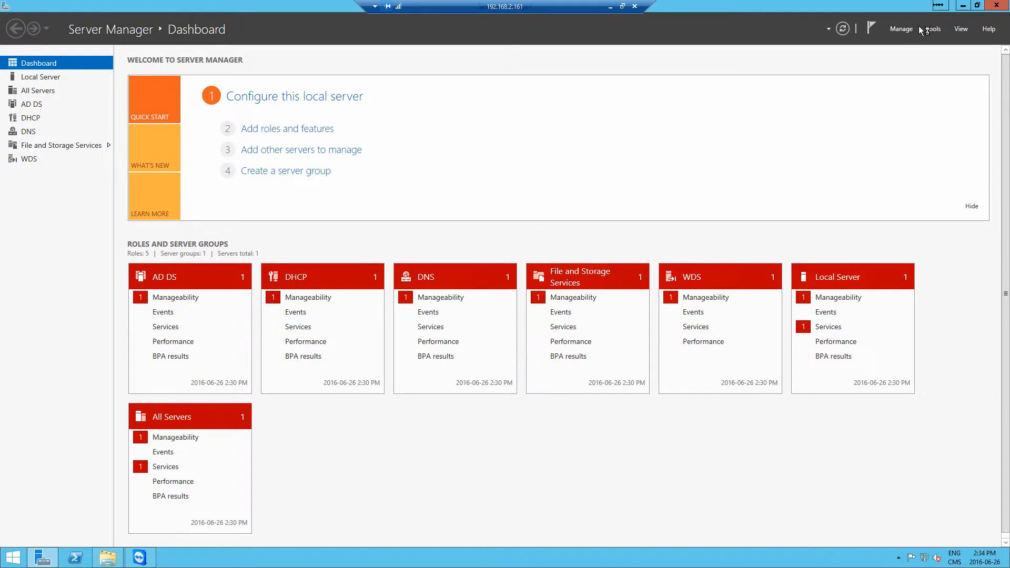
left_click(963, 5)
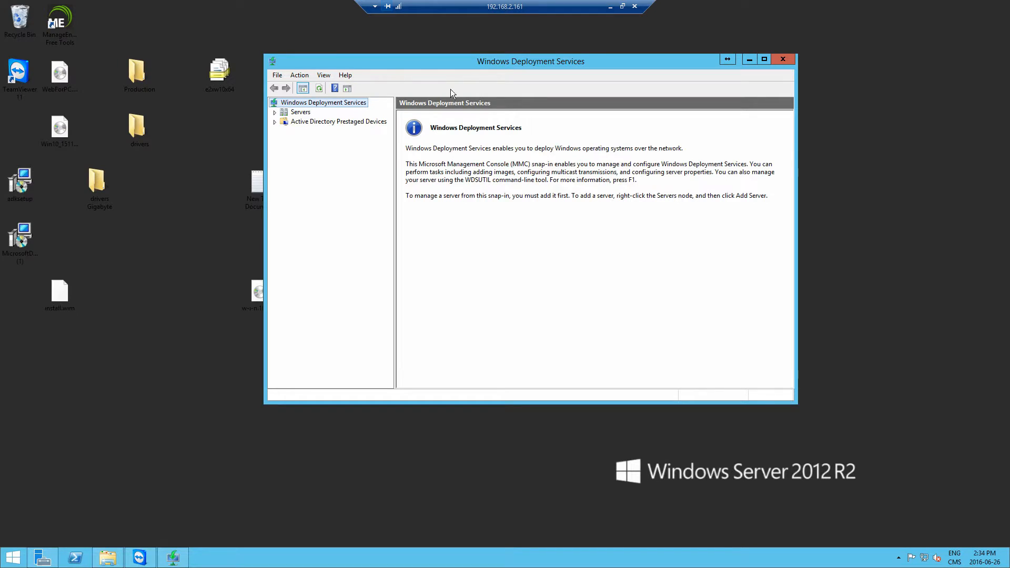
double_click(485, 62)
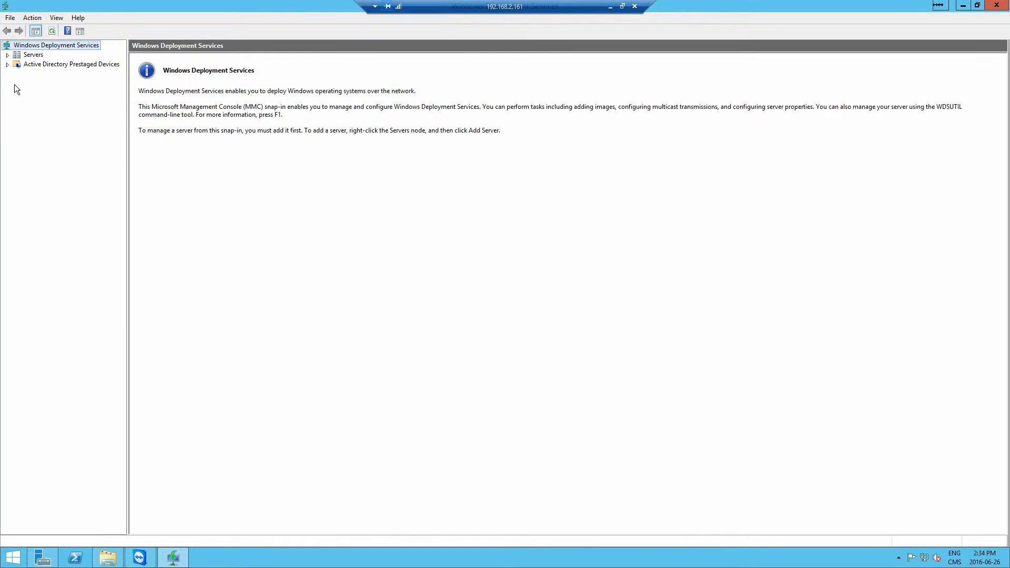
Step: Expand Server.gvid.ca under Servers and display its boot images
left_click(8, 55)
left_click(33, 65)
left_click(20, 65)
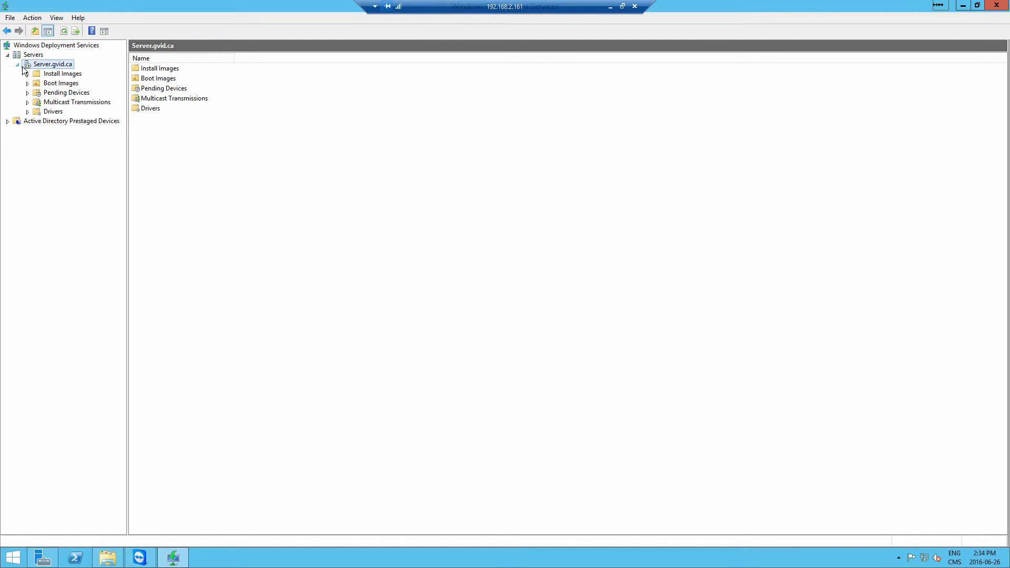
left_click(59, 84)
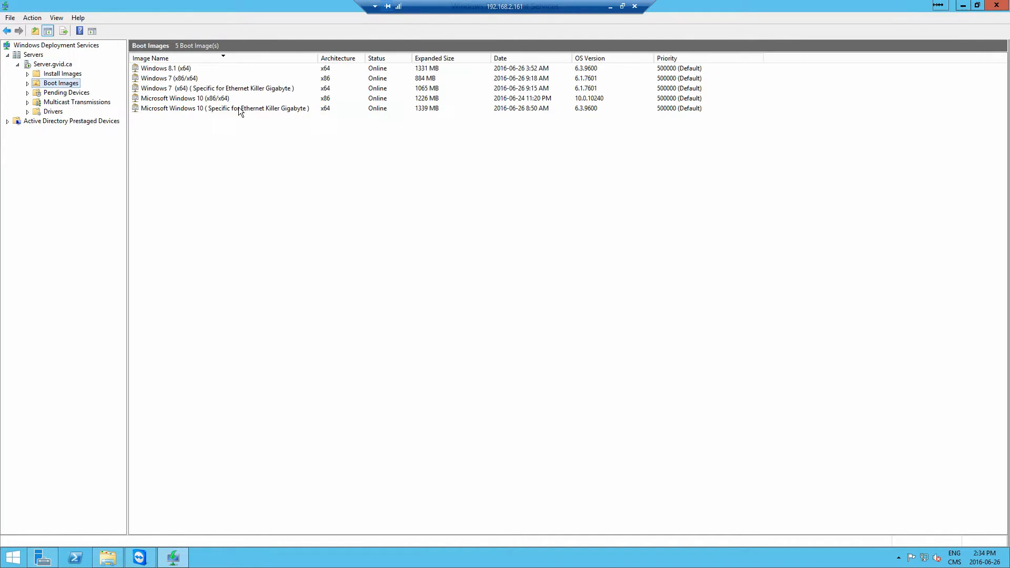
right_click(177, 102)
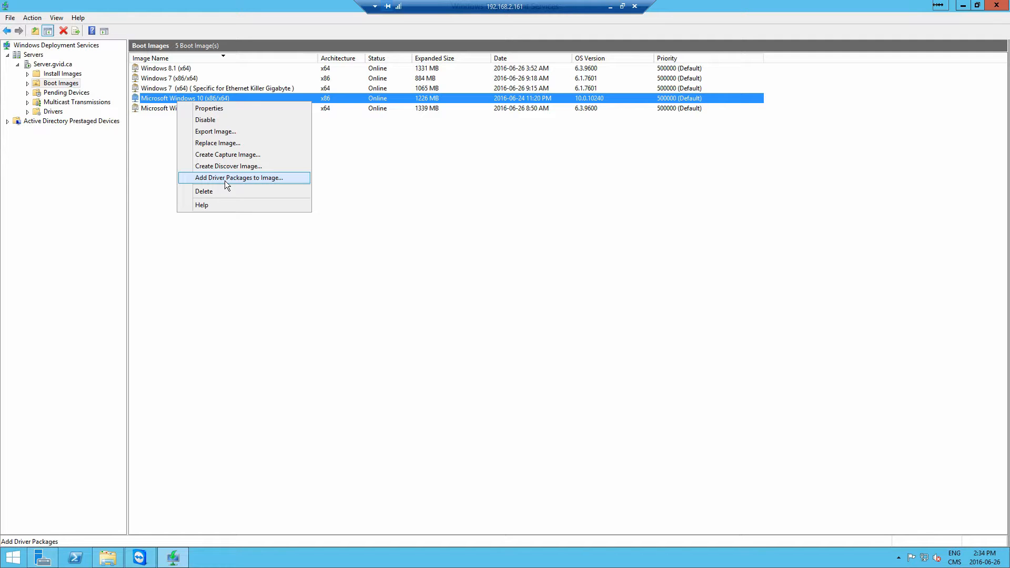
left_click(271, 315)
left_click_drag(325, 4, 453, 69)
left_click(85, 175)
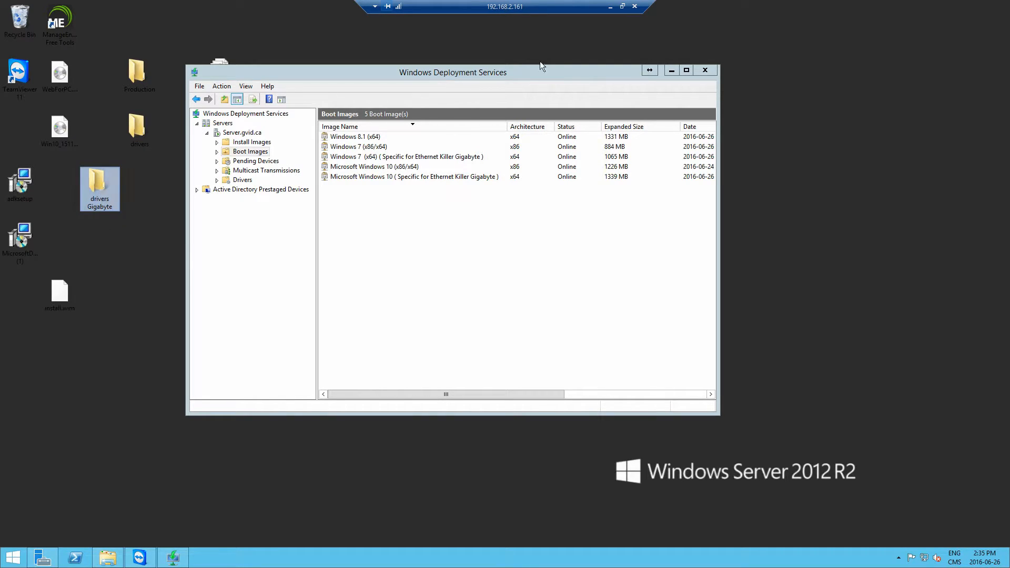
double_click(530, 75)
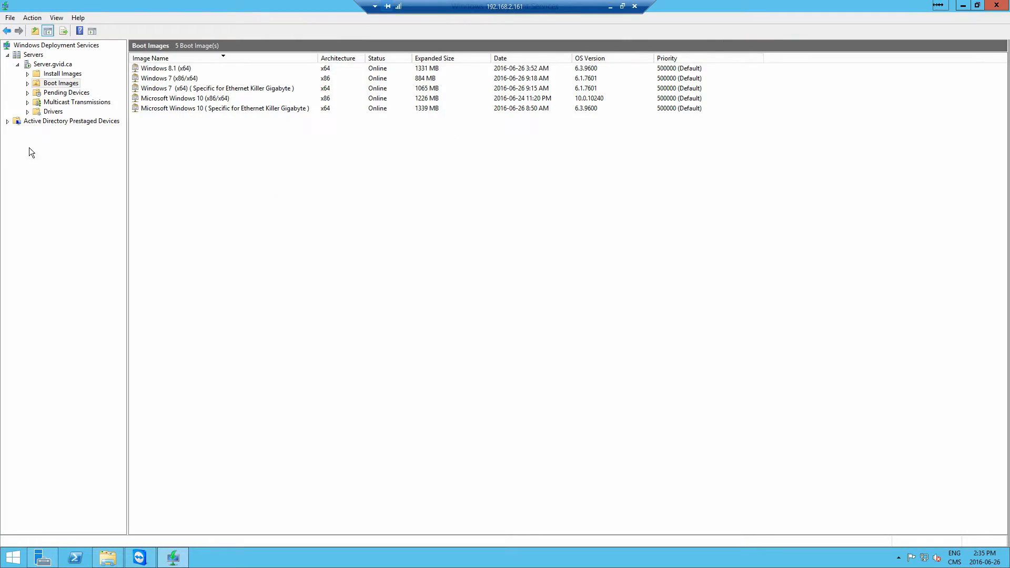
Step: Start a new driver group under Drivers and name it "Gigabyte Driver for wds"
left_click(41, 112)
right_click(42, 112)
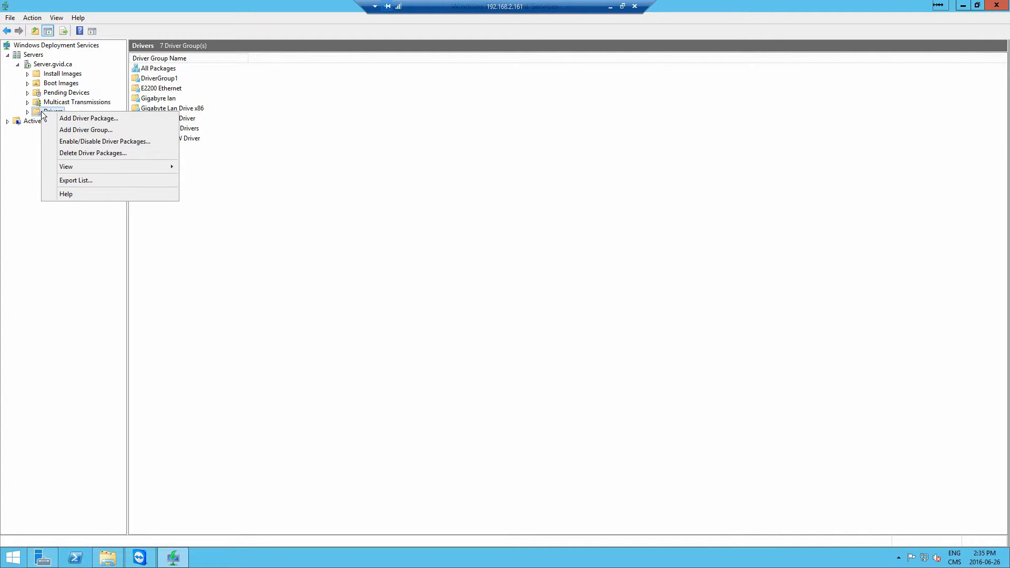
left_click(80, 130)
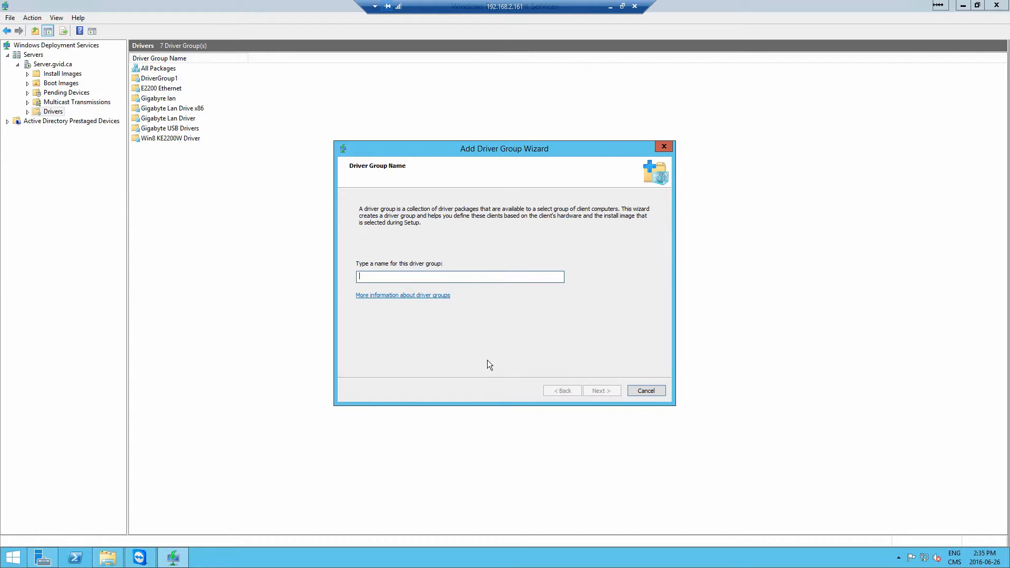
type("Giga")
type("but")
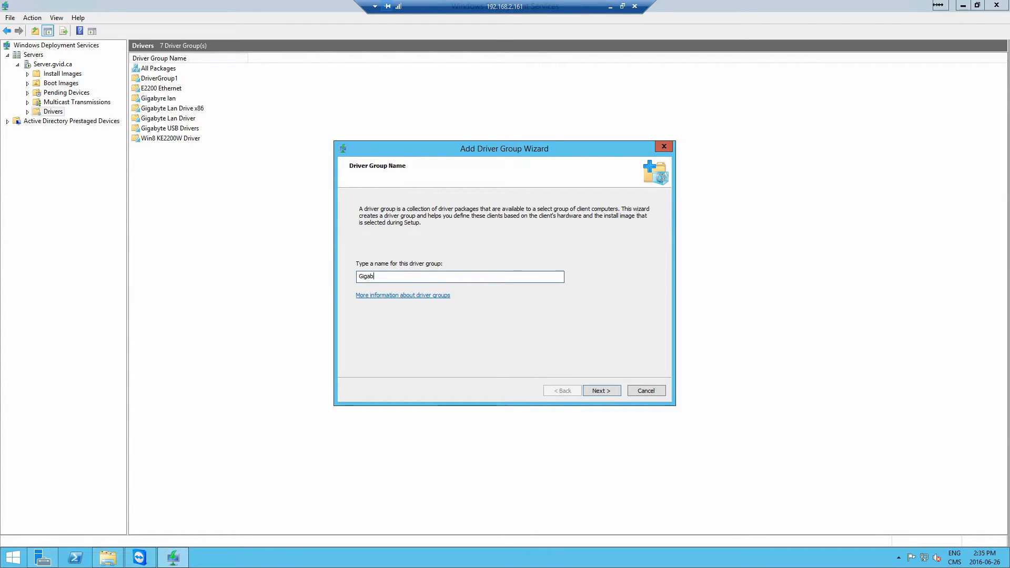
key("BackSpace")
key("BackSpace")
key("BackSpace")
type("yte Driver for qw")
key("BackSpace")
key("BackSpace")
type("wd")
left_click(604, 391)
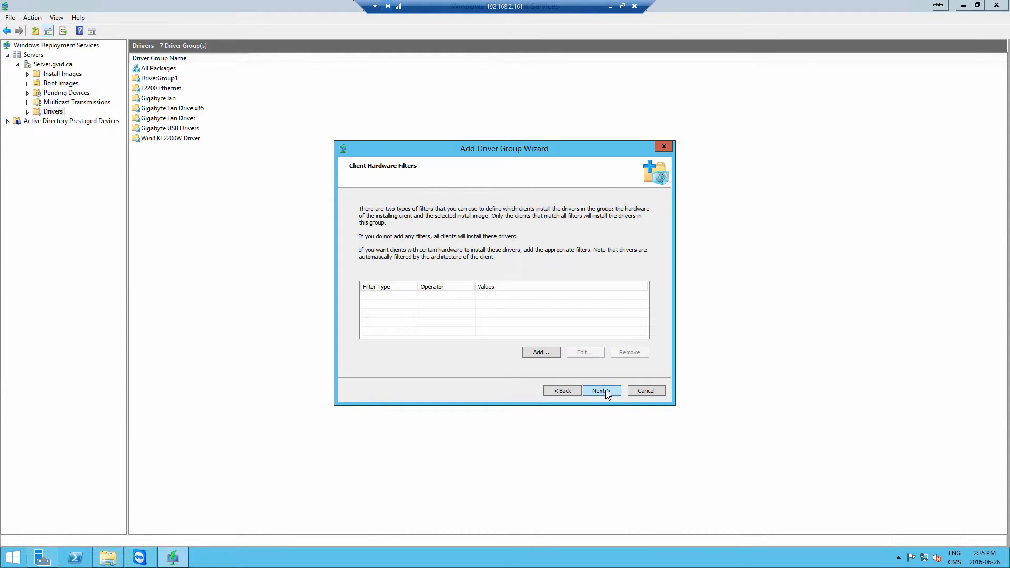
Step: Leave the group's filters empty, choose to install all driver packages in this group, and finish creating it
left_click(605, 393)
left_click(605, 393)
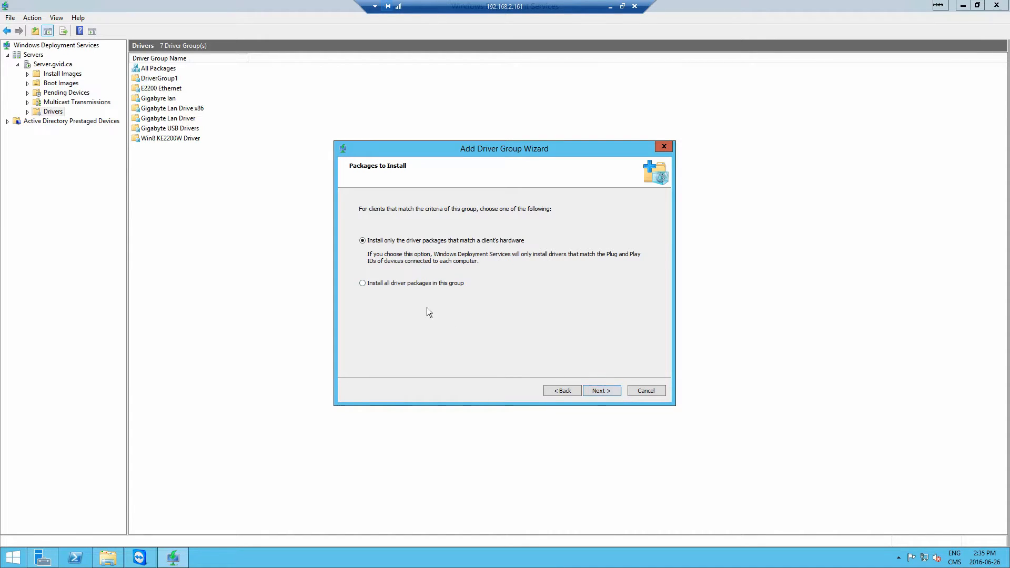
left_click(436, 285)
left_click(605, 392)
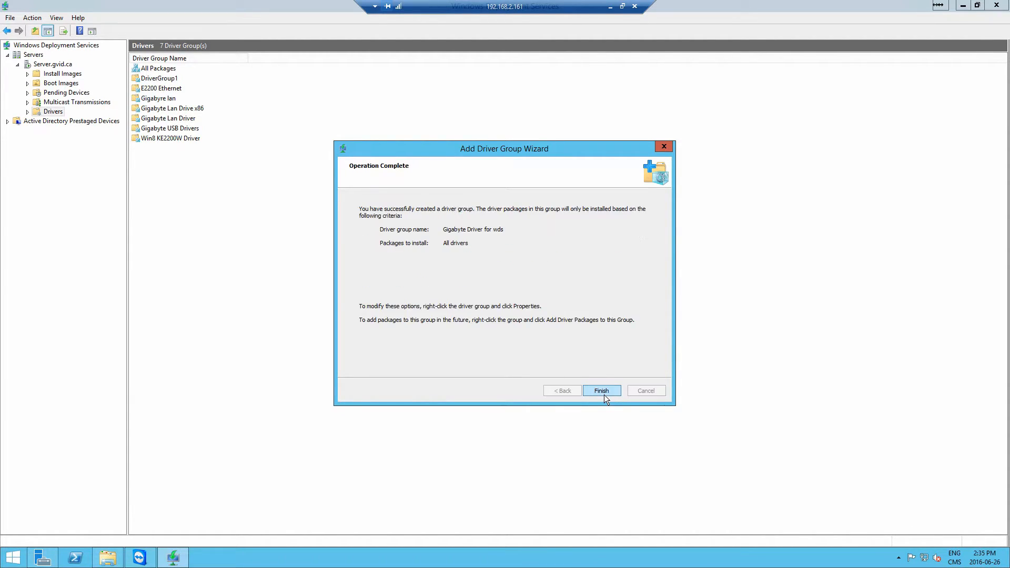
left_click(604, 395)
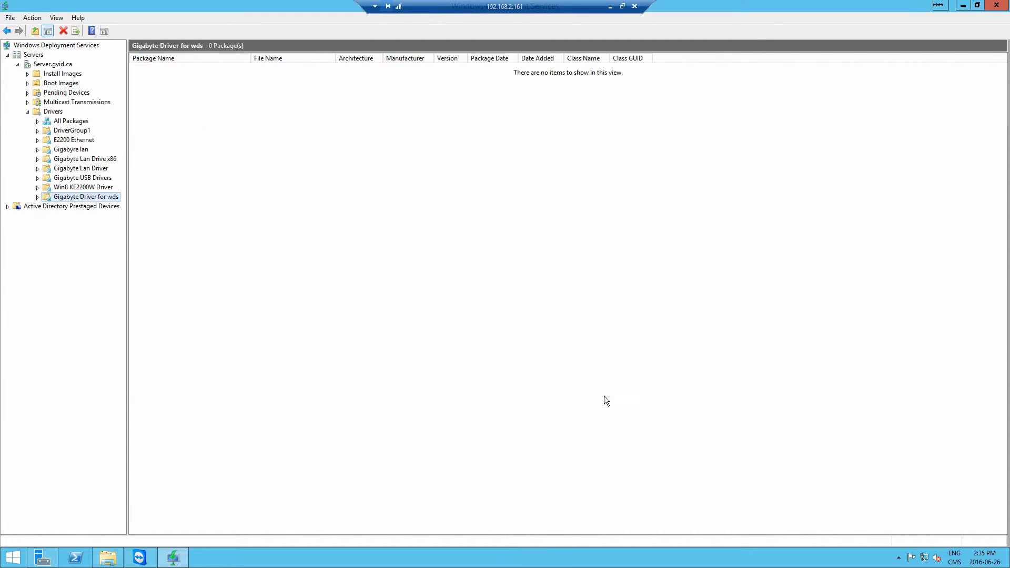
right_click(70, 198)
left_click(132, 249)
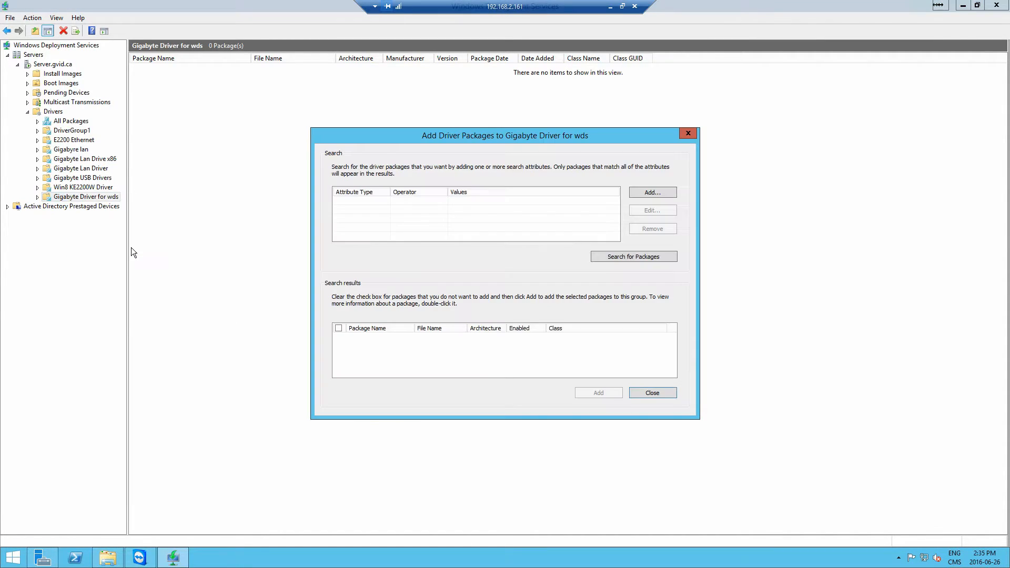
left_click(650, 194)
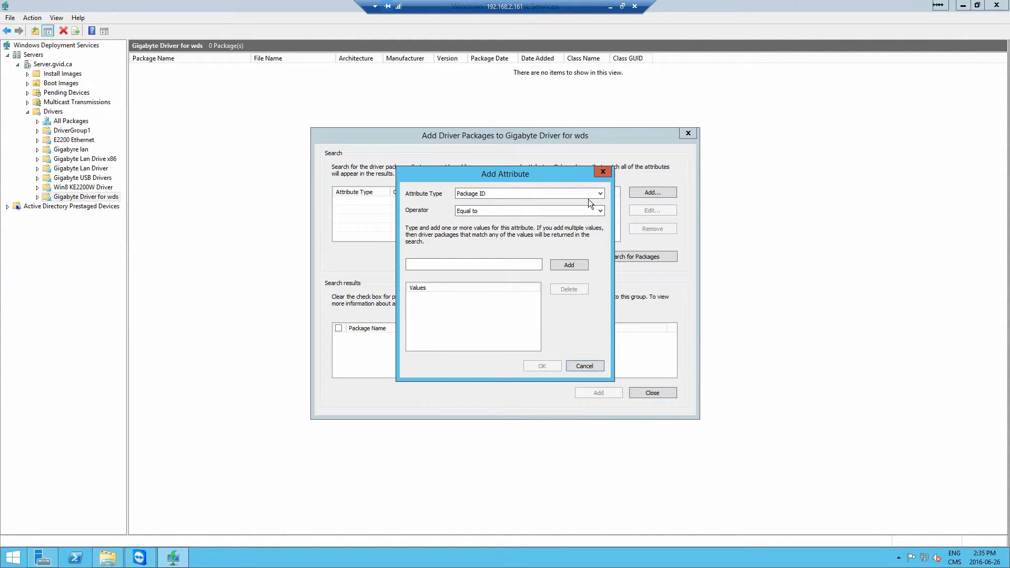
left_click(603, 171)
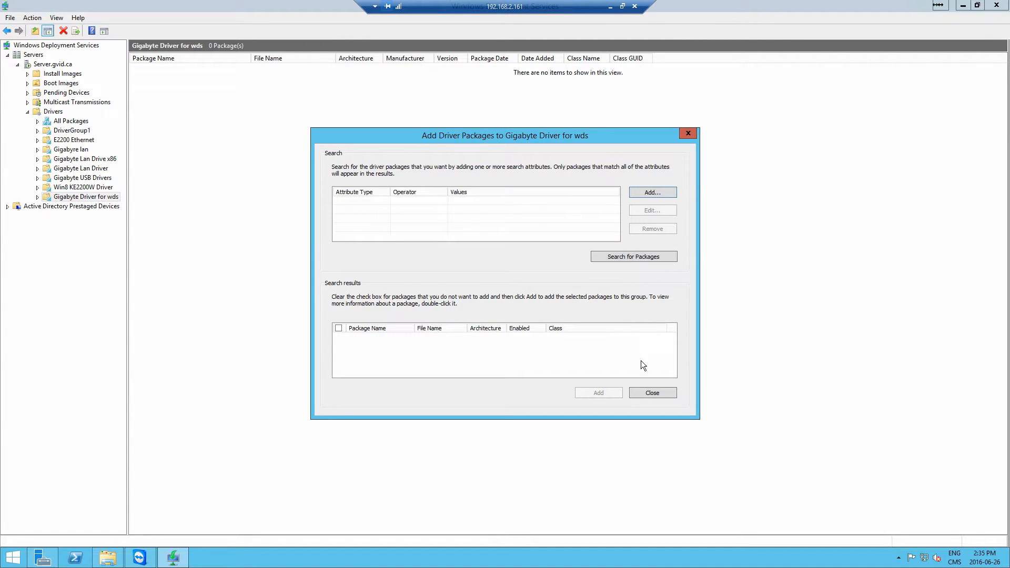
left_click(645, 393)
Step: Start adding driver packages to the server, selecting all packages from the desktop's drivers Gigabyte folder
right_click(60, 113)
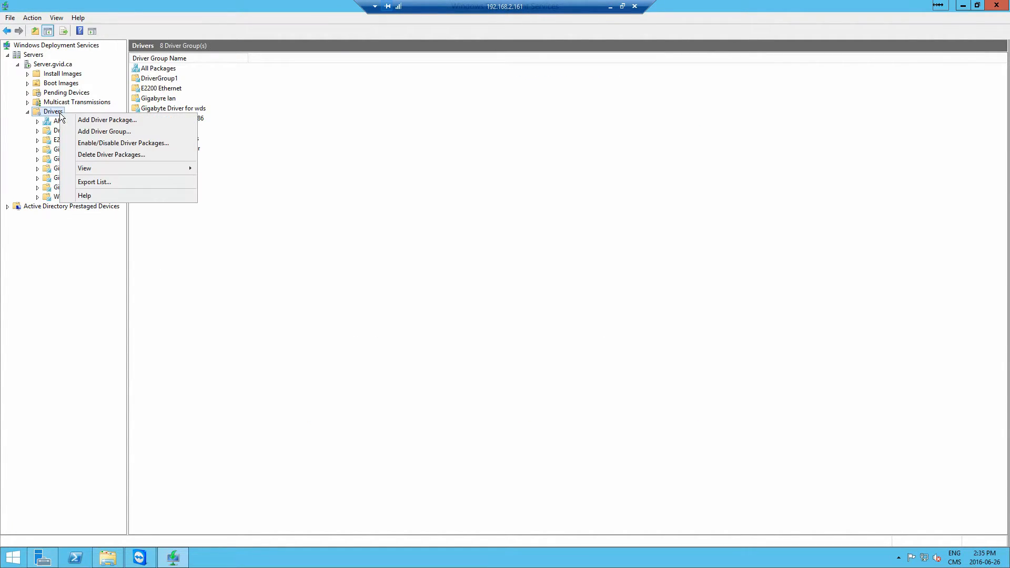
left_click(74, 119)
left_click(453, 259)
left_click(591, 287)
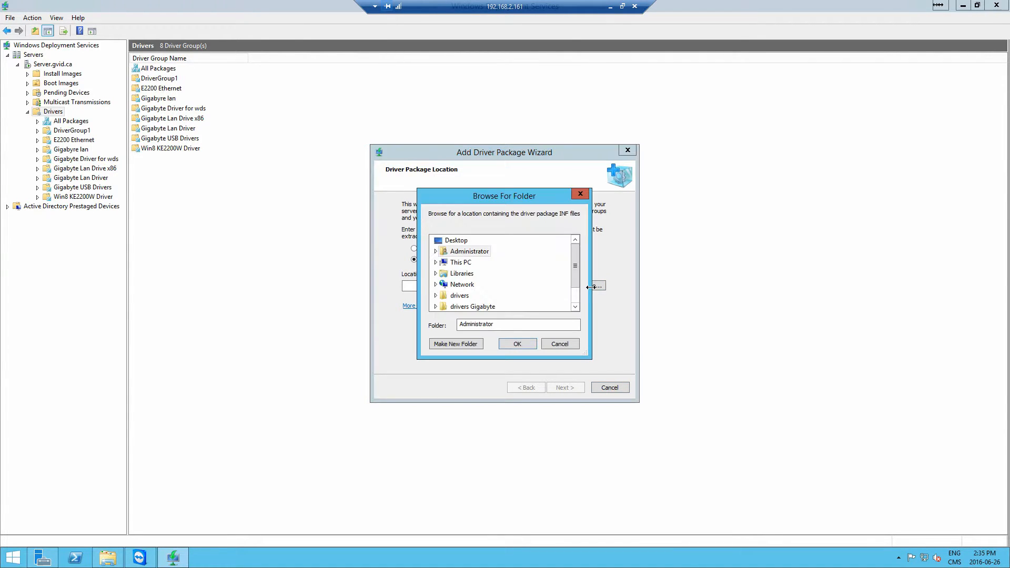
scroll(576, 267, "down", 1)
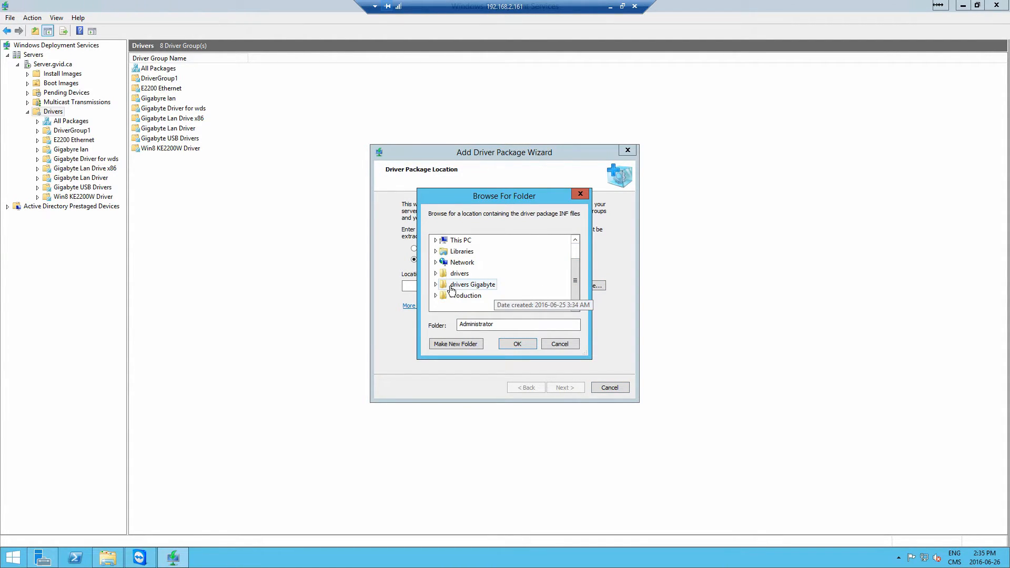
left_click(473, 295)
scroll(576, 264, "down", 3)
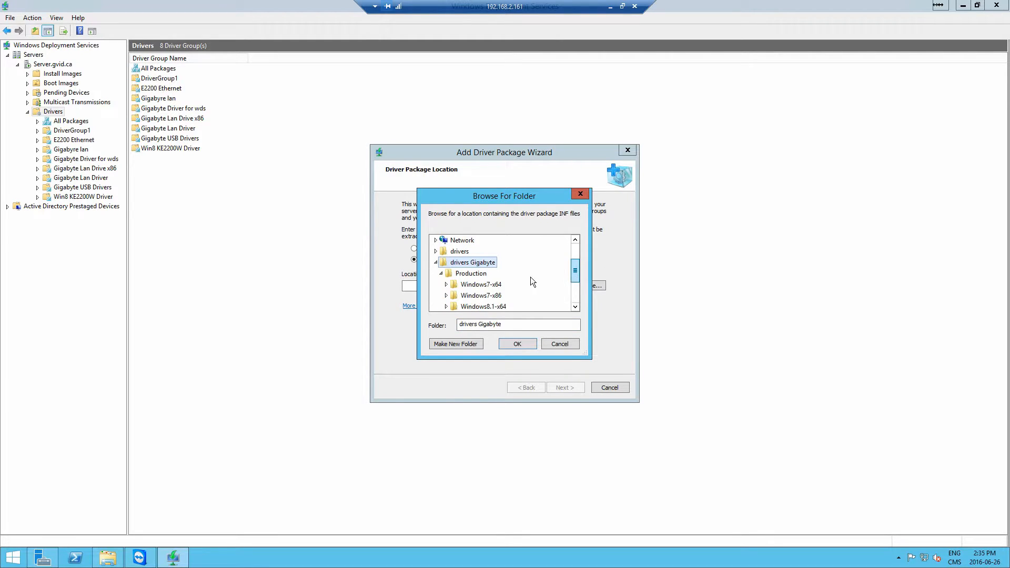
left_click_drag(581, 279, 581, 290)
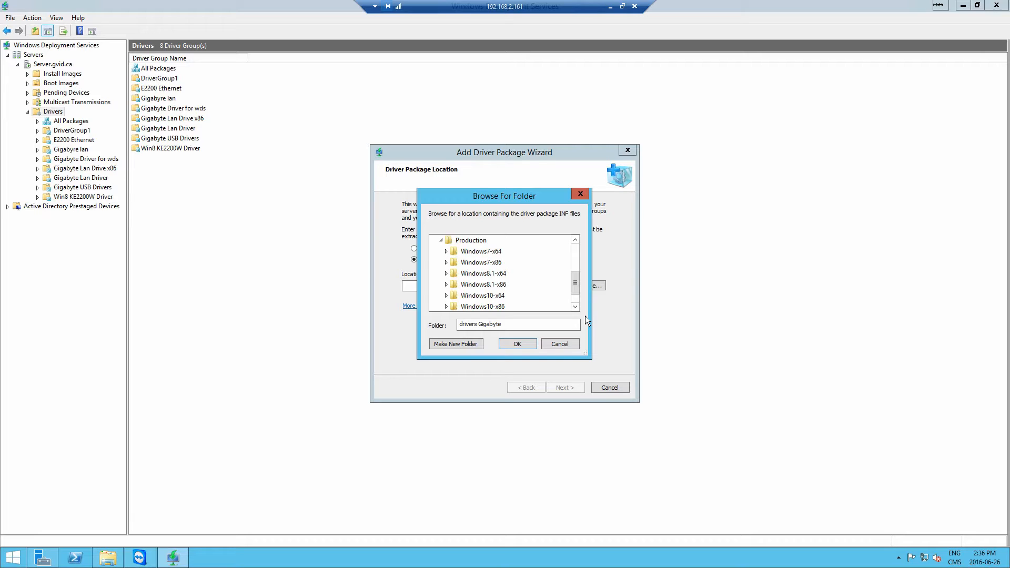
left_click(525, 342)
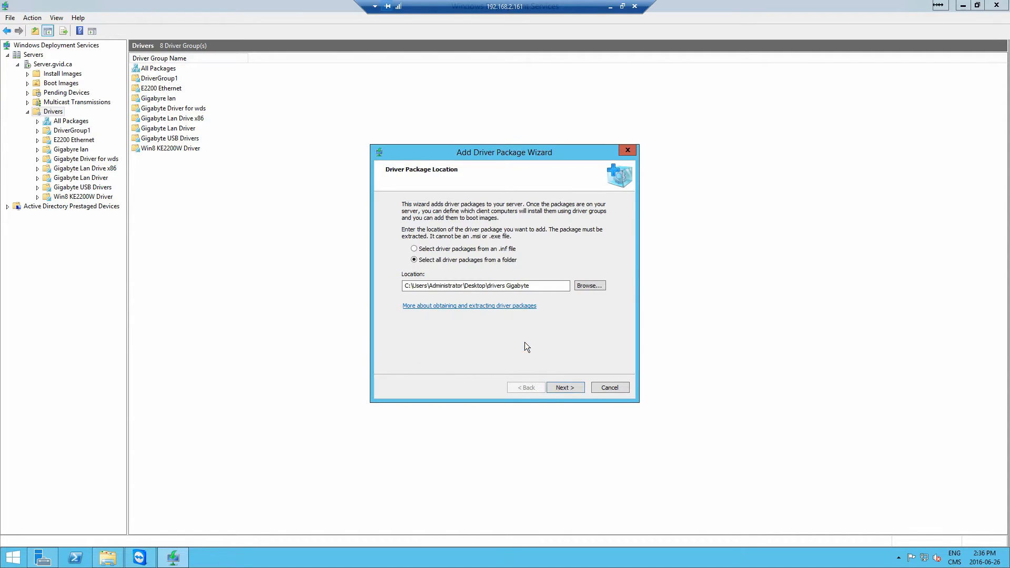
left_click(567, 390)
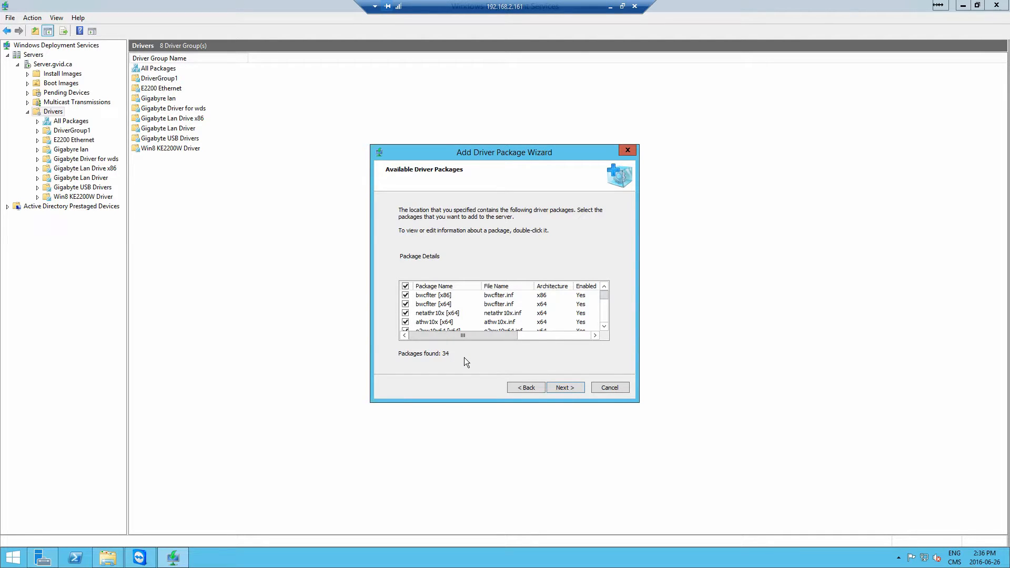
Step: Add all the driver packages found in the folder to the server and proceed to the driver group choice
left_click(549, 386)
left_click(550, 387)
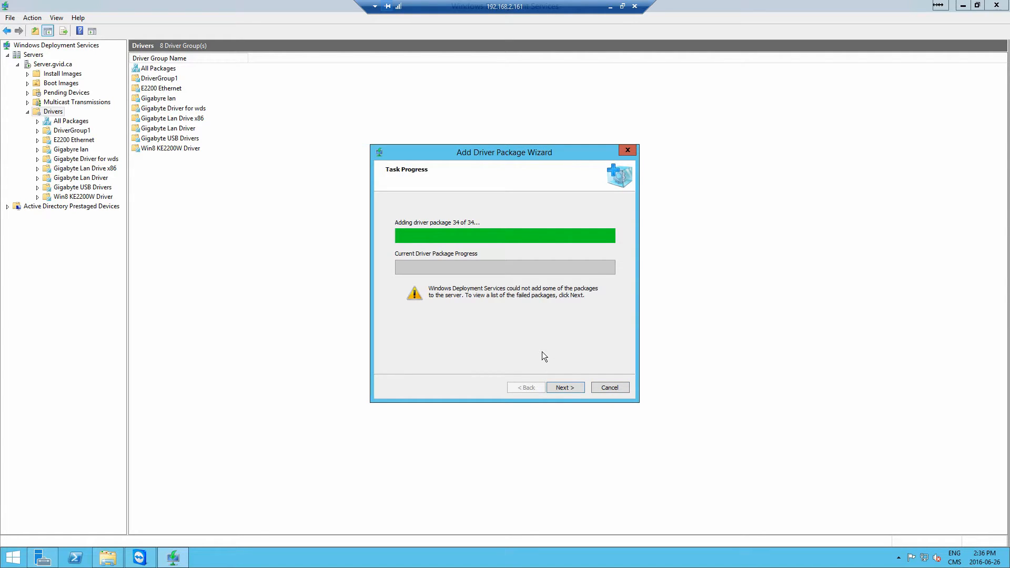
left_click(556, 392)
left_click(556, 391)
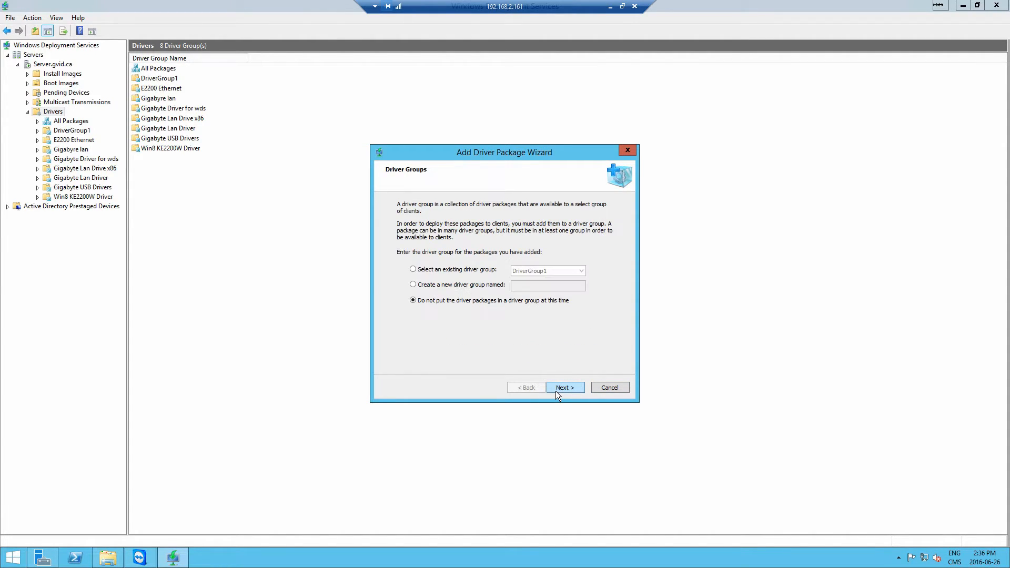
Step: Assign the added packages to the existing driver group Gigabyte Driver for wds and finish the wizard
left_click(467, 270)
left_click(541, 271)
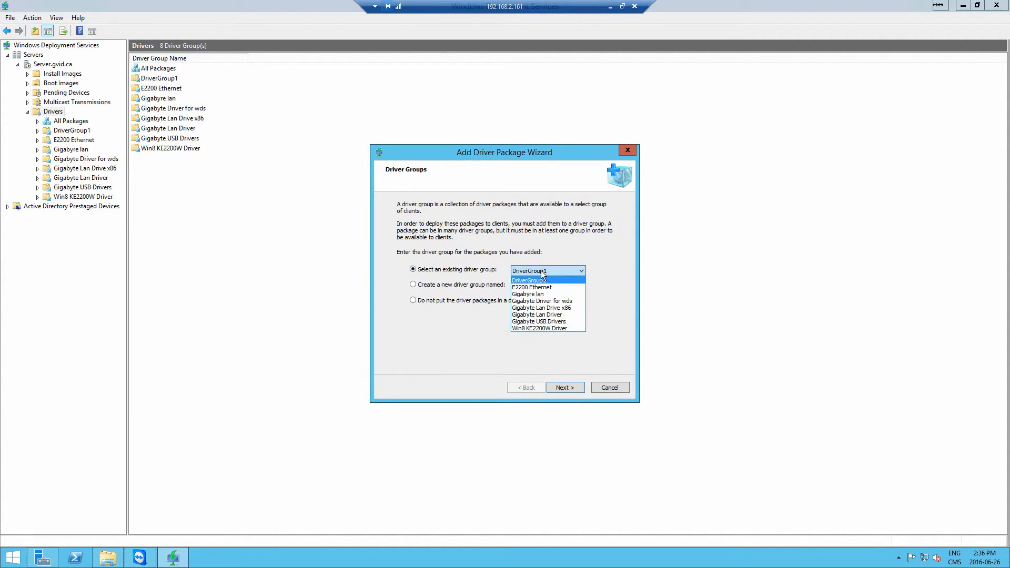
left_click(566, 301)
left_click(568, 387)
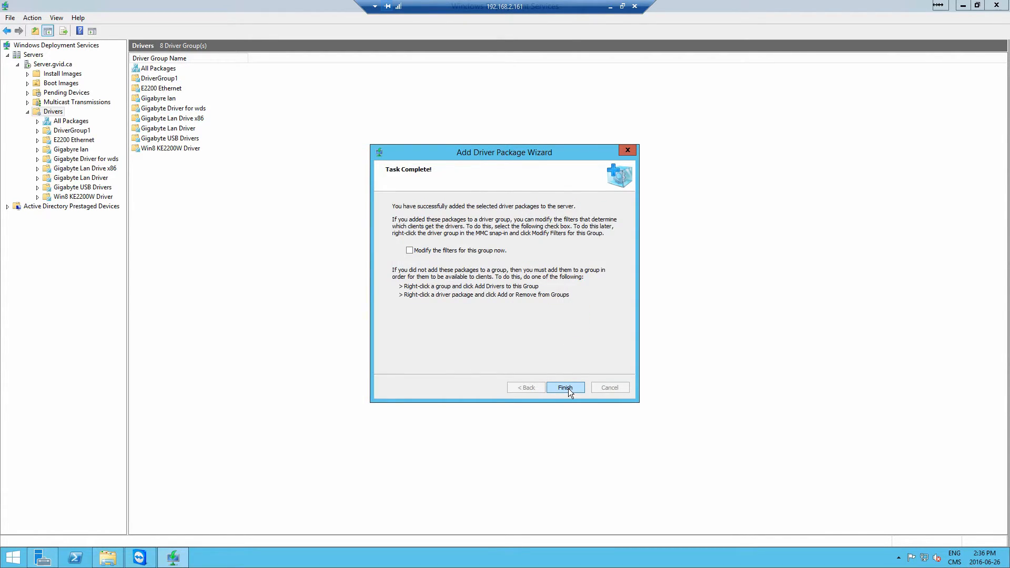
left_click(566, 387)
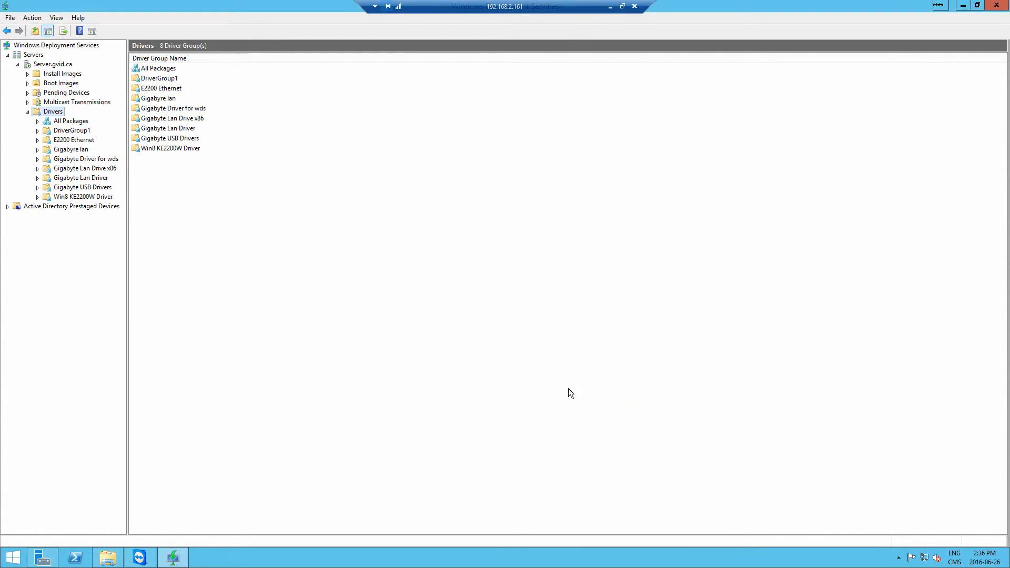
Step: Start adding driver packages to the Windows 8.1 (x64) boot image and proceed to the package selection
left_click(61, 84)
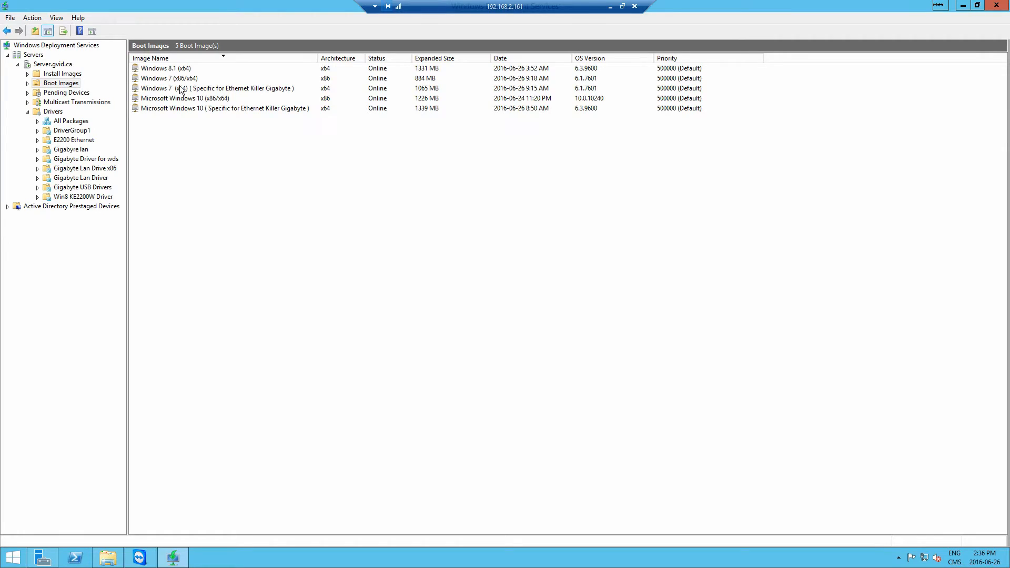
left_click(166, 68)
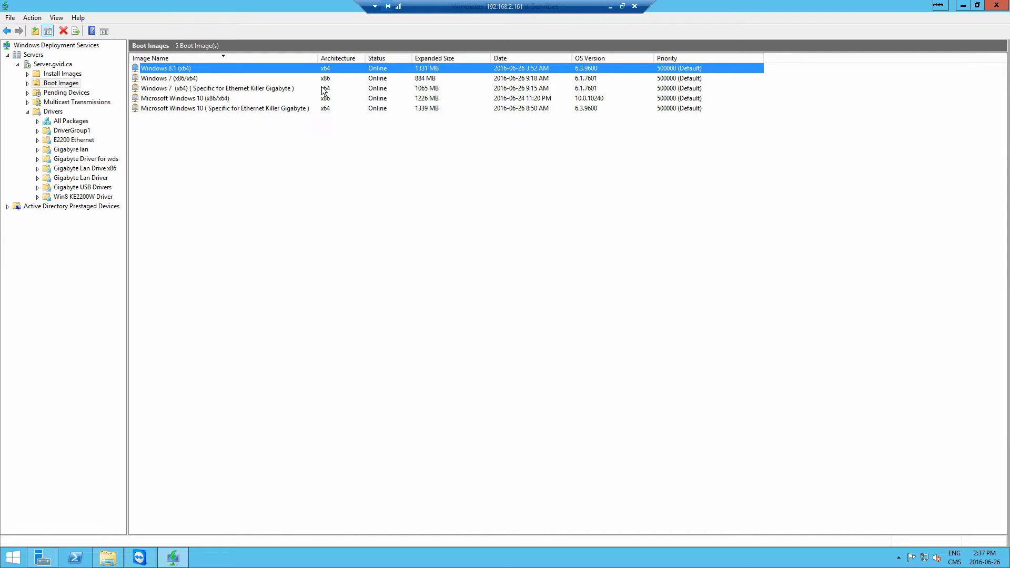
right_click(181, 72)
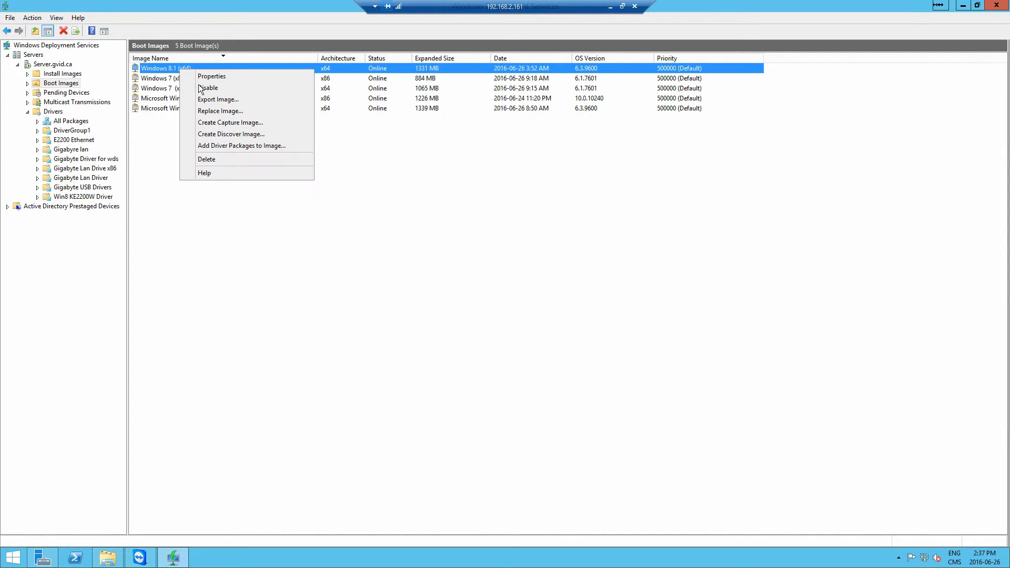
left_click(229, 148)
left_click(630, 438)
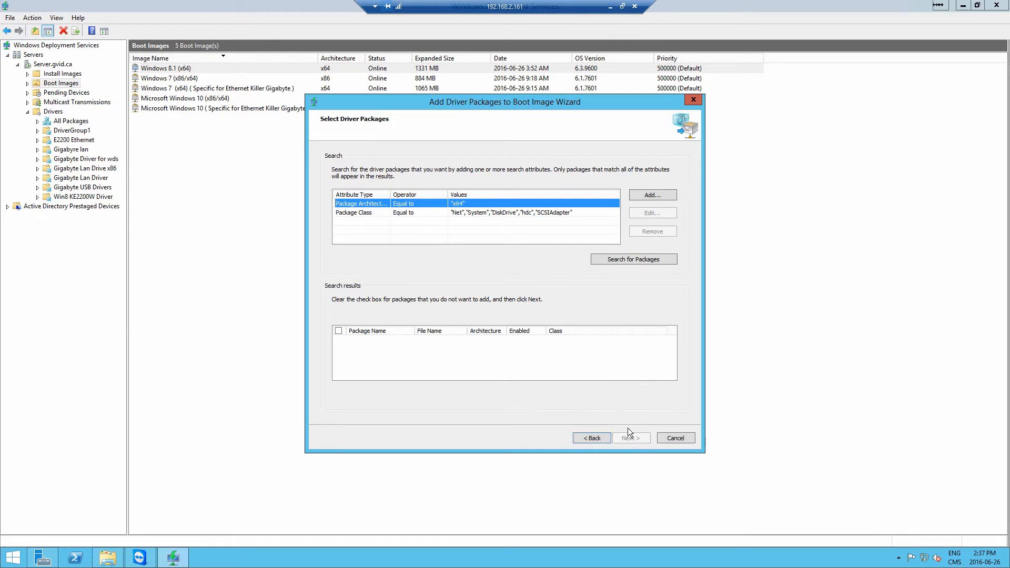
Step: Add a search attribute with Driver Group Name equal to Gigabyte Driver for wds
left_click(652, 199)
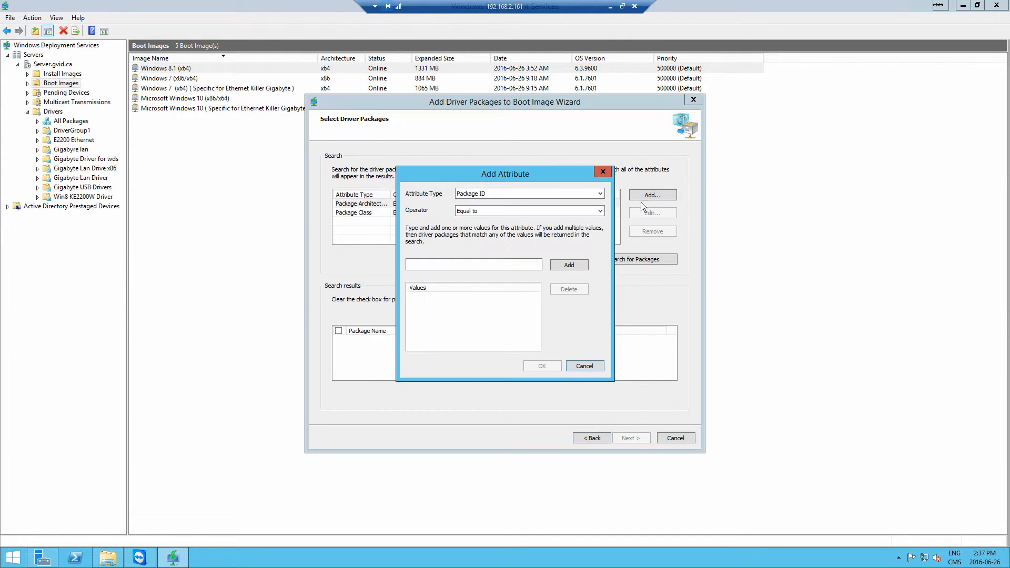
left_click(538, 194)
left_click(498, 306)
left_click(491, 264)
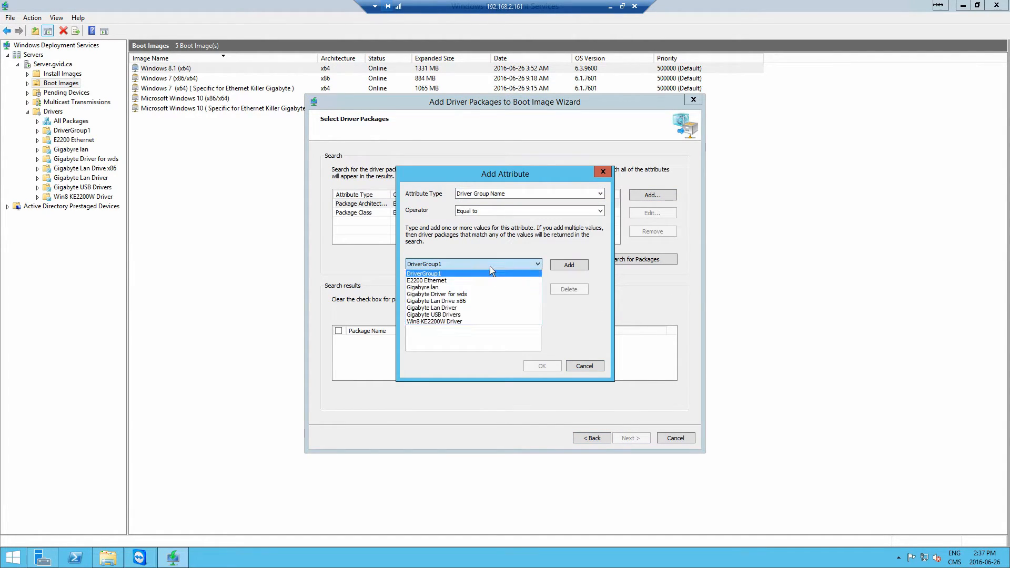
left_click(485, 295)
left_click(567, 264)
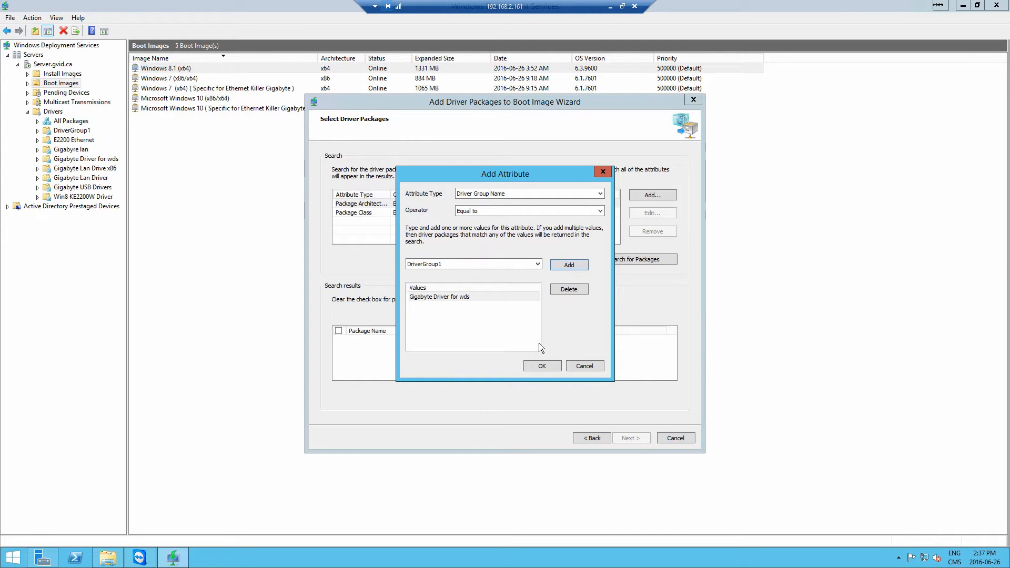
left_click(540, 365)
Step: Remove the Package Class search attribute and search for matching driver packages
left_click(526, 212)
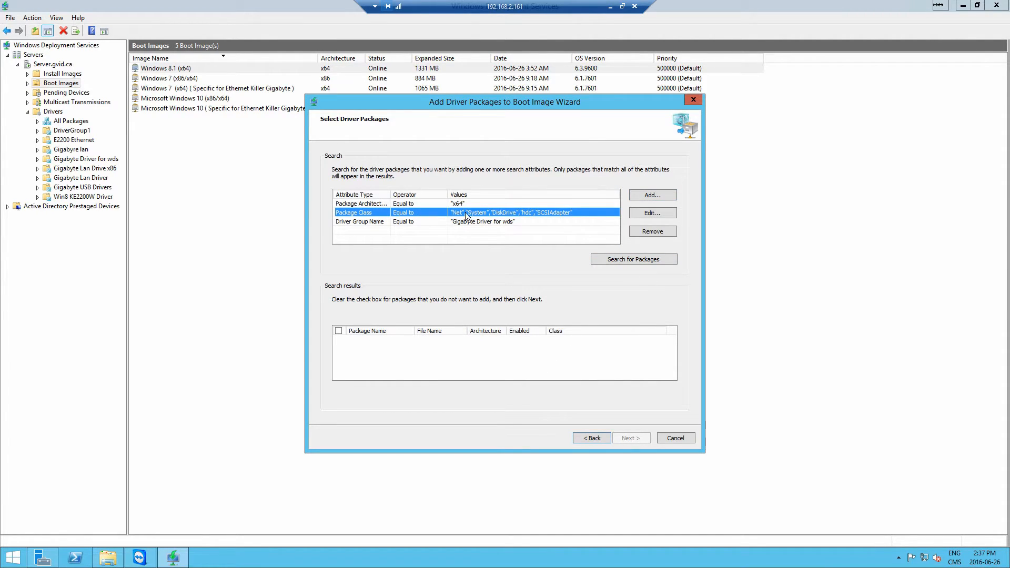
left_click(655, 233)
left_click(613, 258)
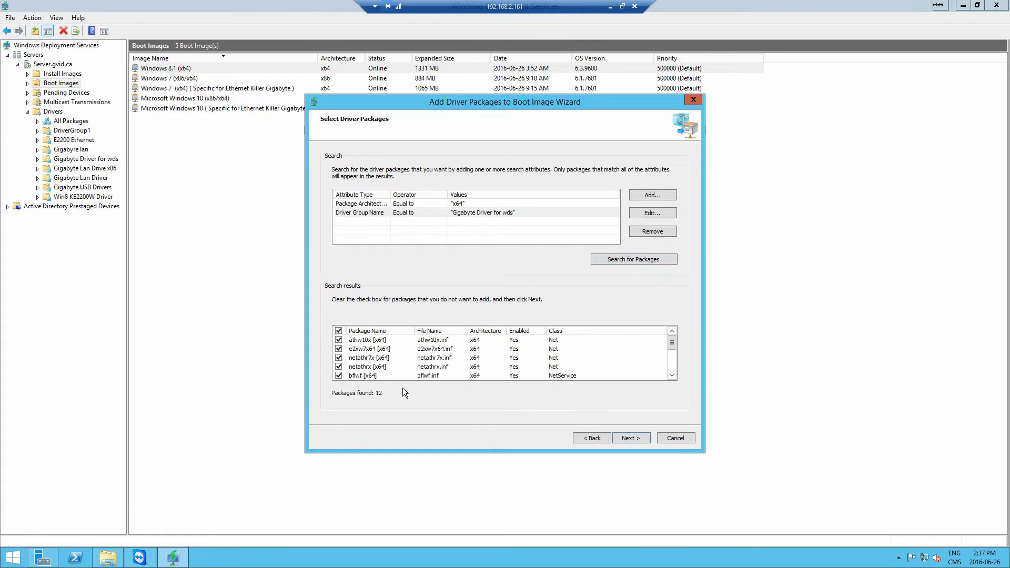
Step: Add all the found x64 driver packages to the Windows 8.1 (x64) boot image
left_click(637, 440)
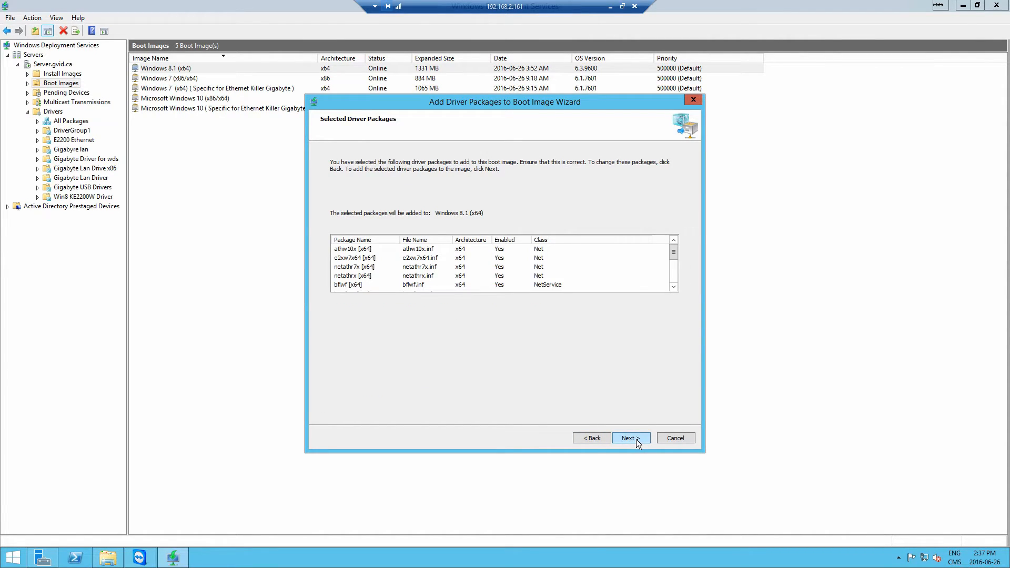
left_click(636, 440)
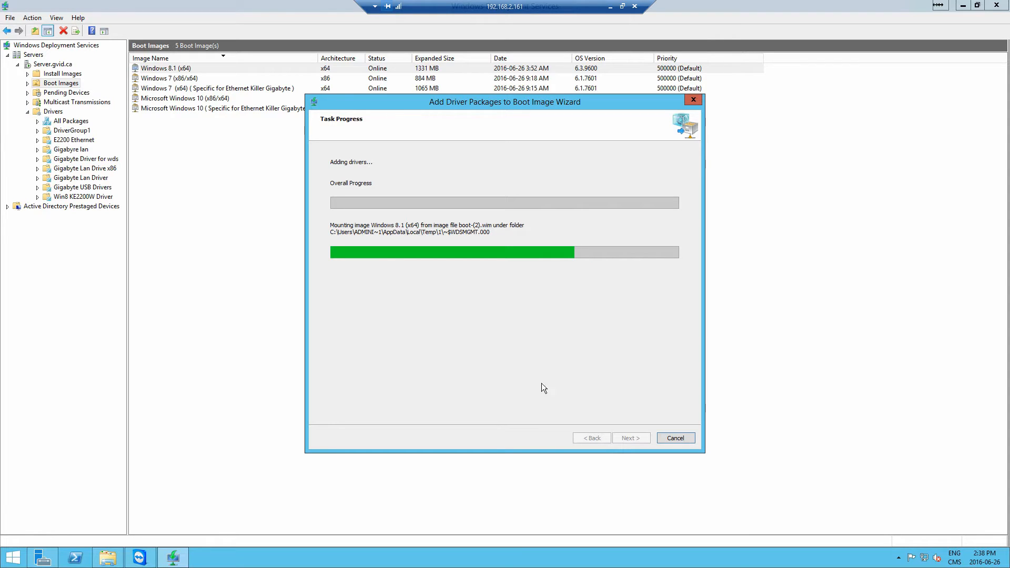
left_click(58, 74)
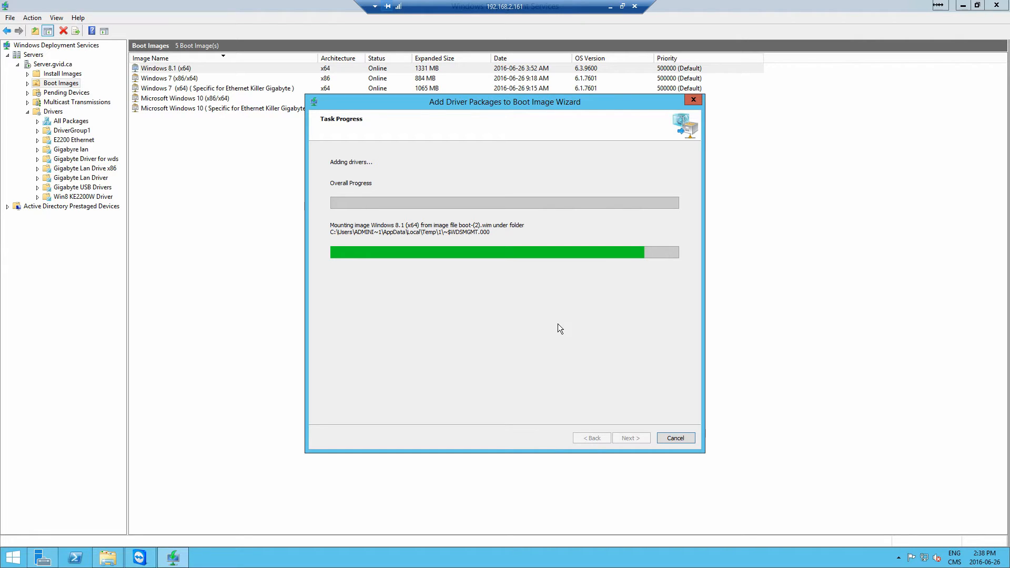
left_click(980, 559)
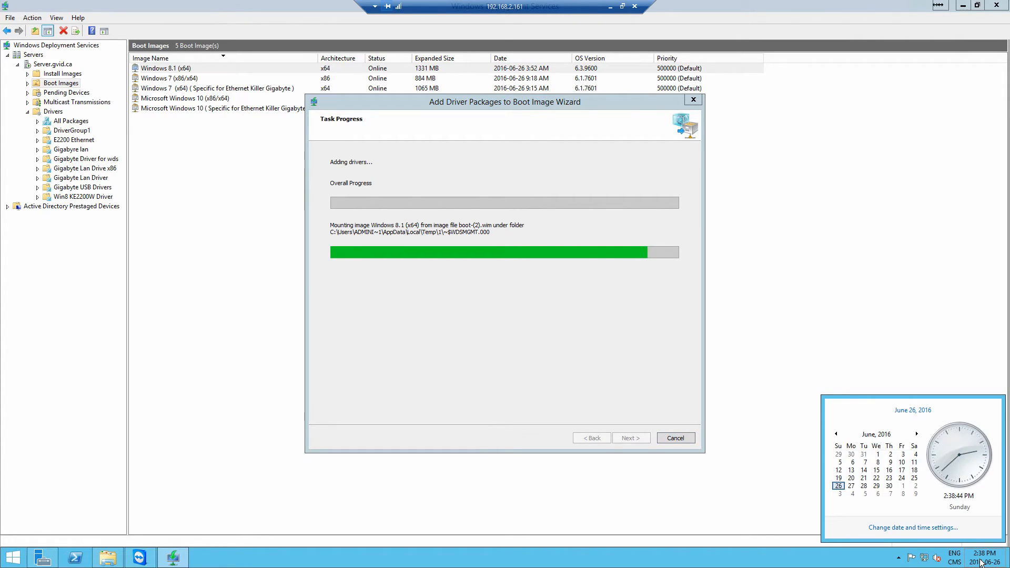
left_click(980, 562)
left_click(557, 351)
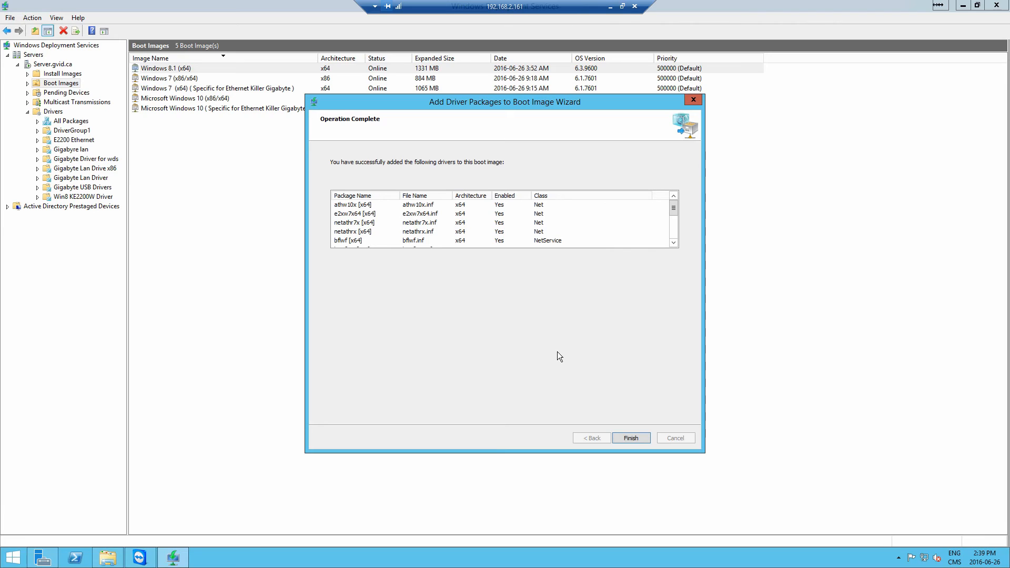
Step: Close the completed boot image wizard and display the server's install image groups
left_click(635, 443)
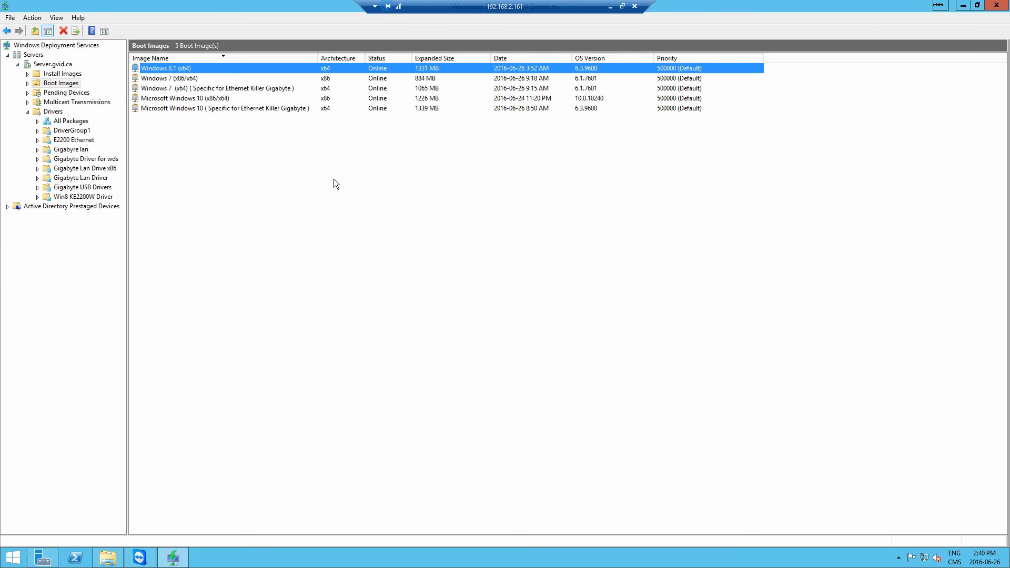
left_click(60, 74)
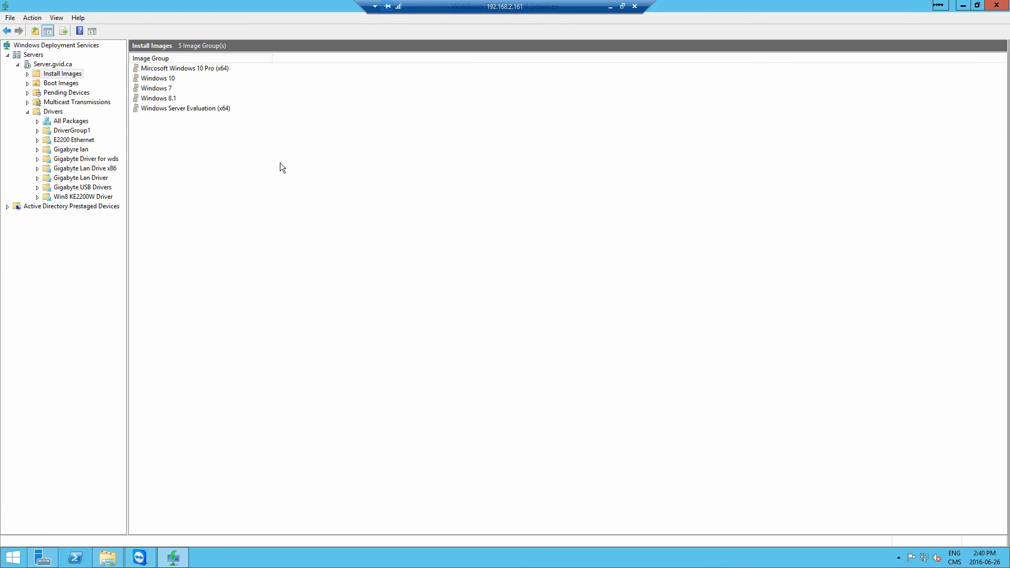